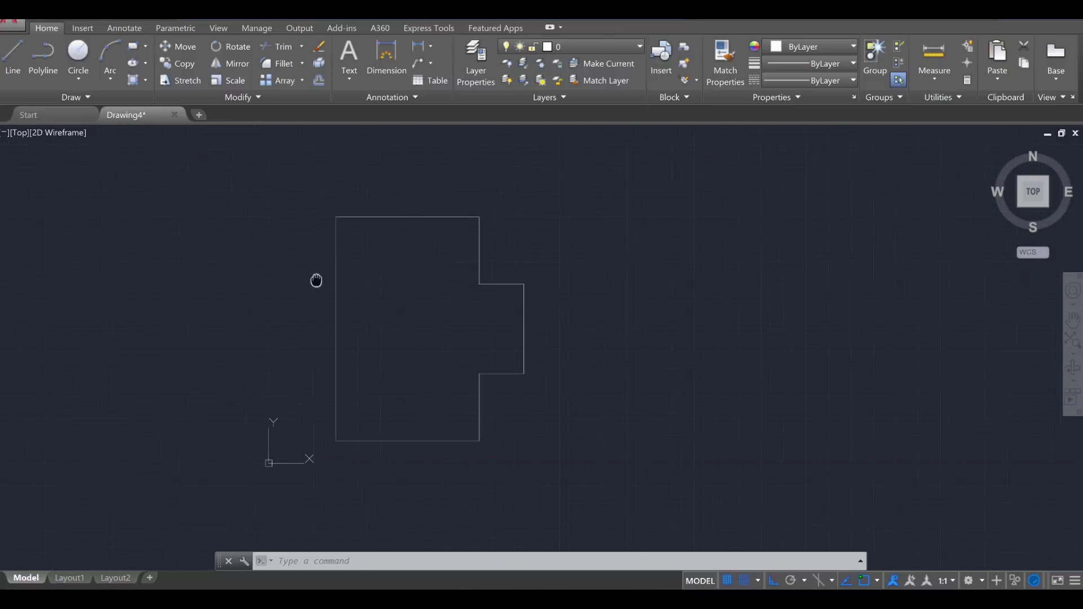
- Offset the stepped floor plan outline 1 unit outward to form double-line outer walls
scroll(409, 296, up, 3)
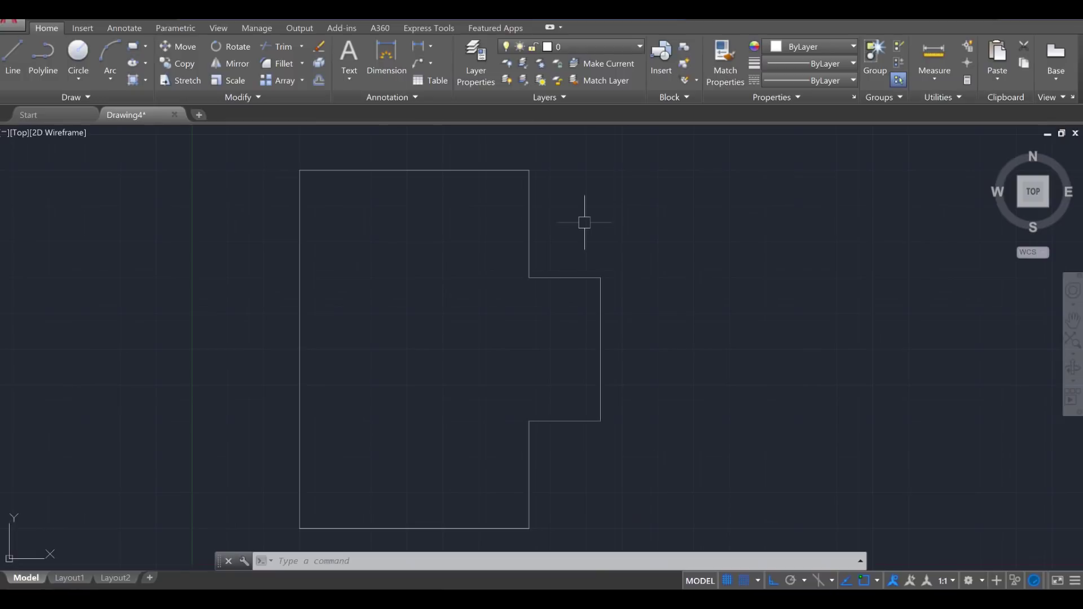
text(off)
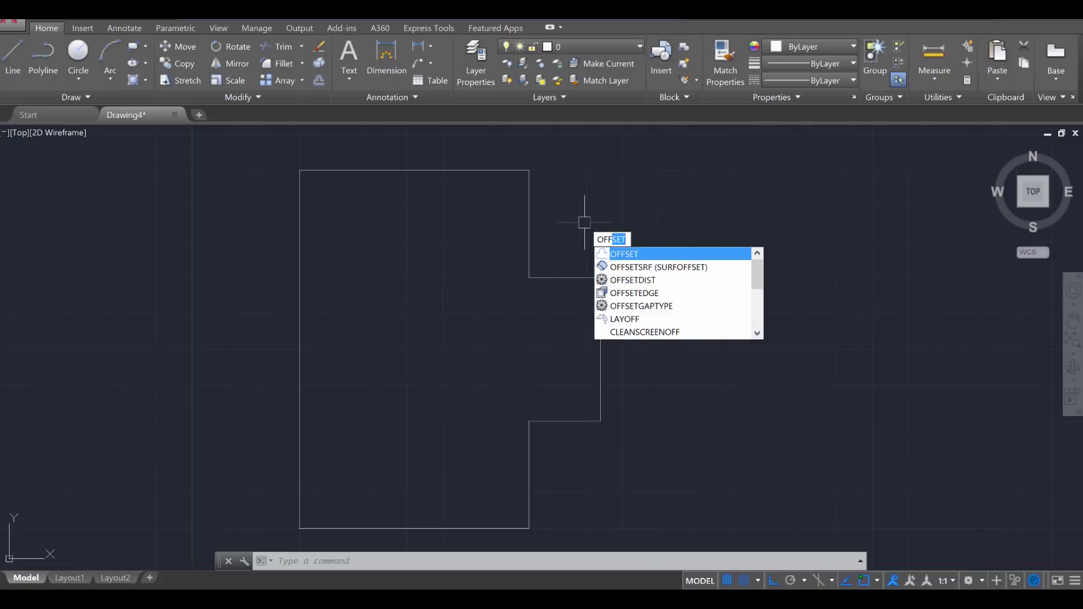
key(Return)
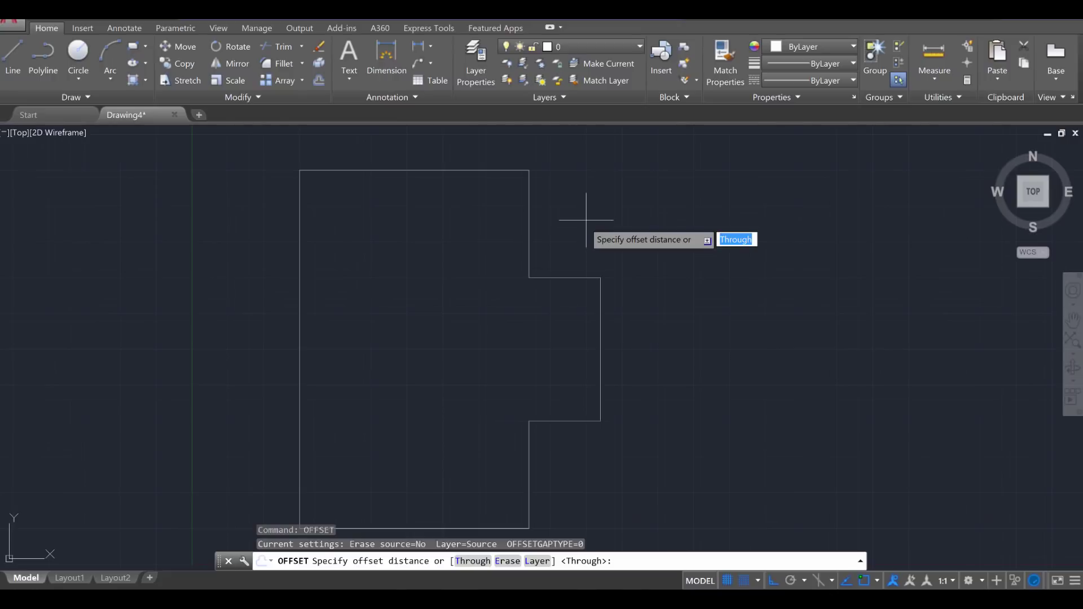
text(1)
key(Return)
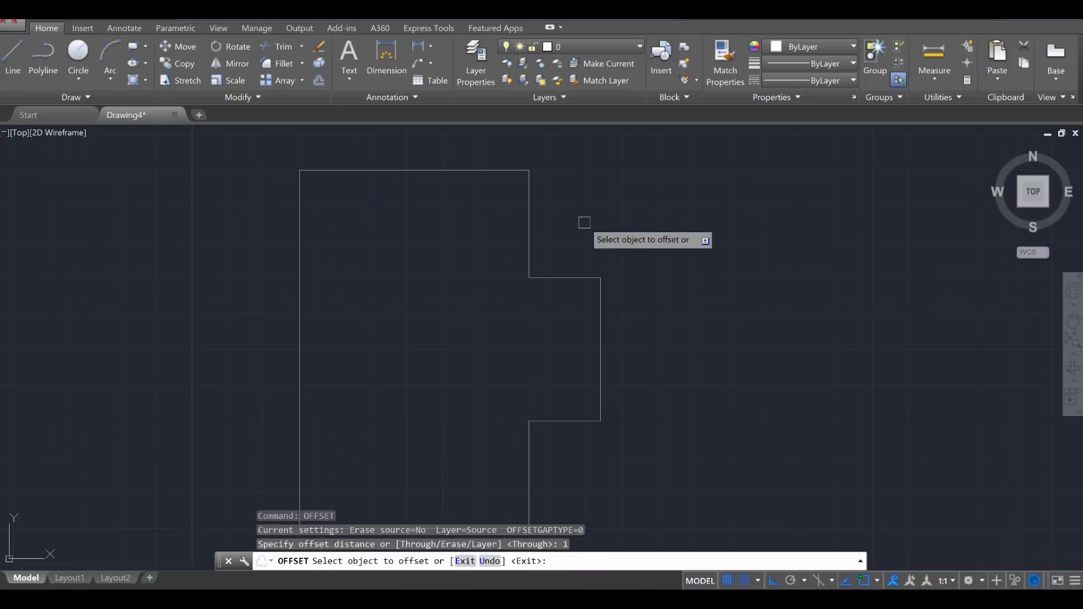
click(525, 217)
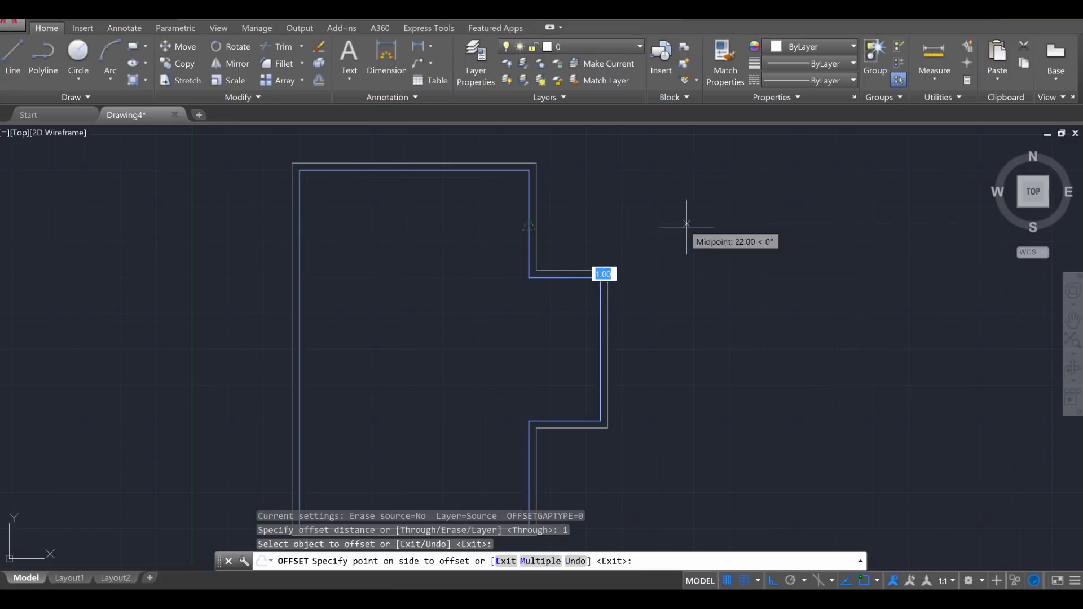
click(679, 191)
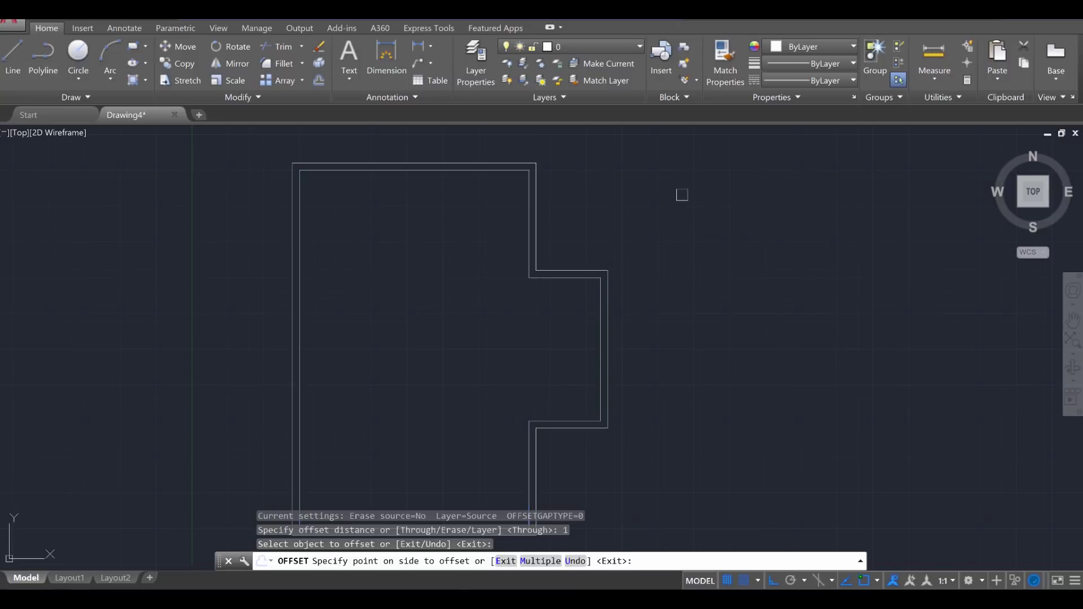
key(Escape)
key(Escape)
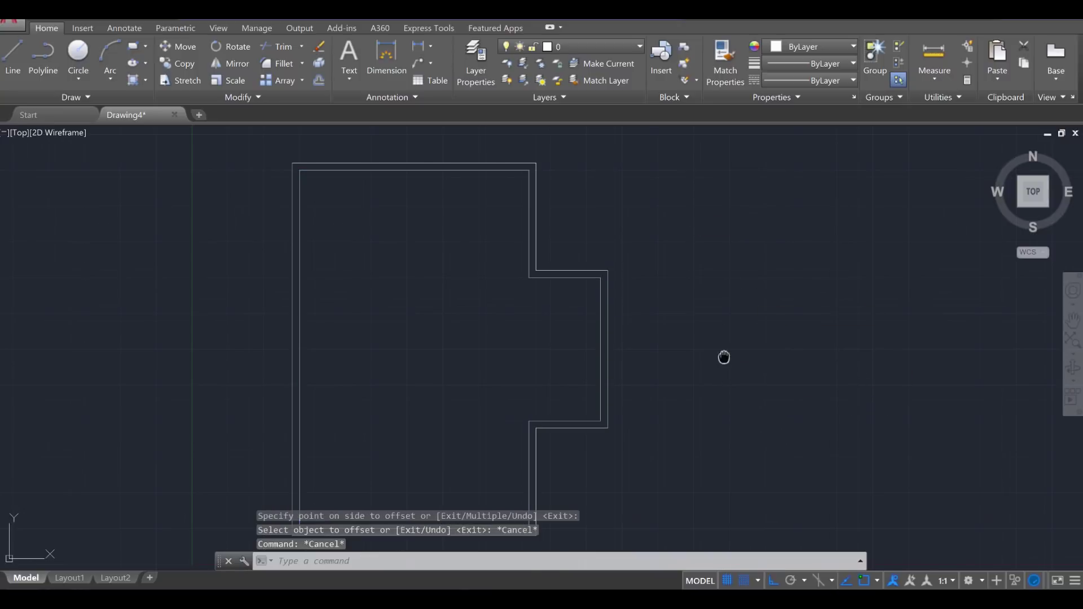
- Start a line at the inner upper-right wall corner and draw the first 15-unit room wall
mouse_move(723, 357)
middle_down()
mouse_move(790, 312)
mouse_move(804, 348)
mouse_move(857, 349)
middle_up()
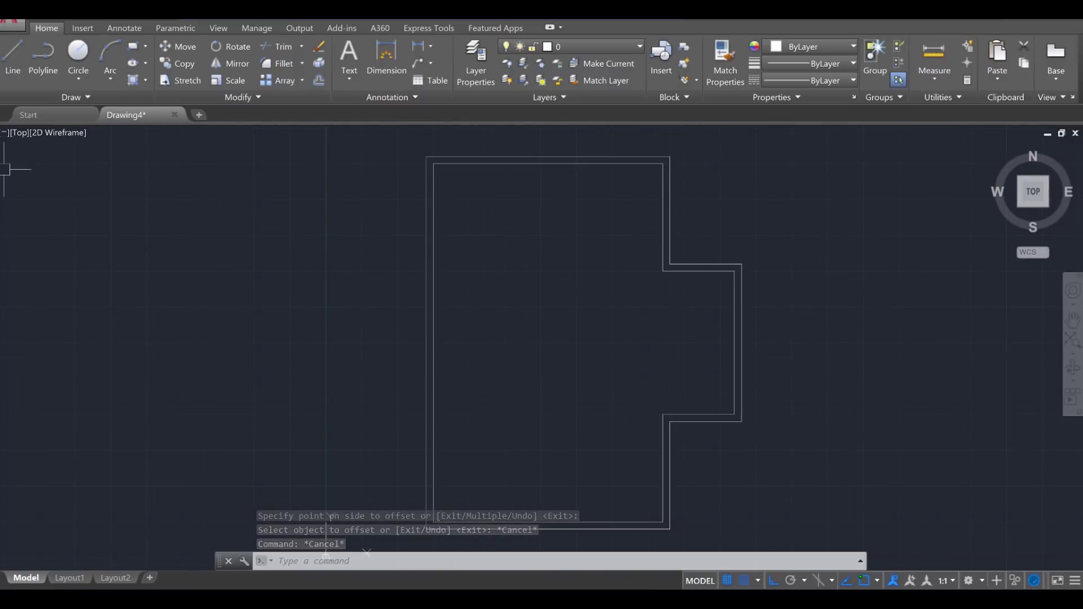
scroll(277, 344, down, 2)
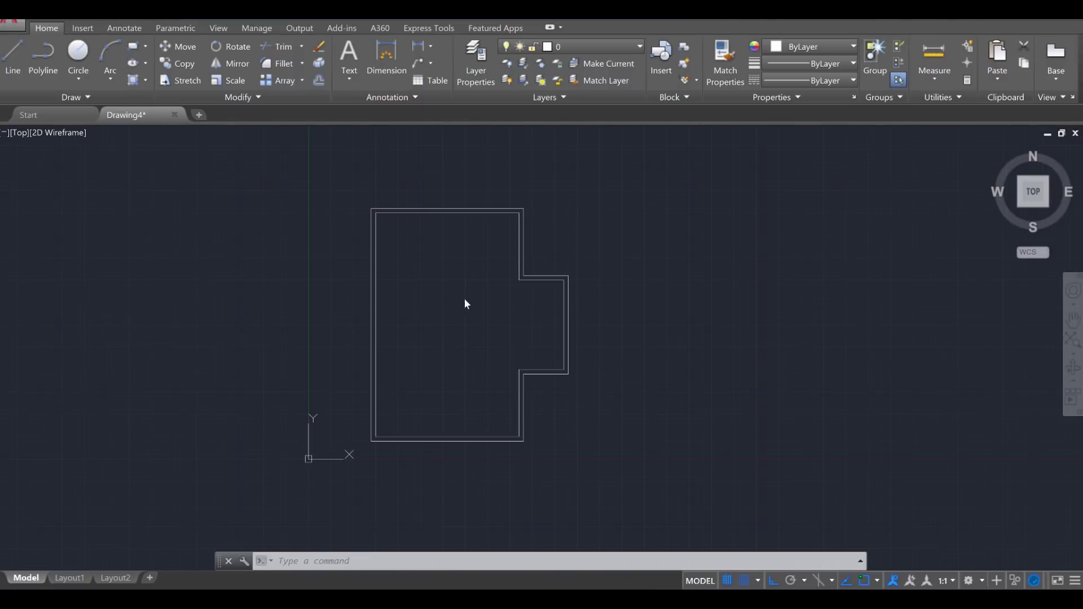
middle_drag(484, 274, 476, 293)
scroll(479, 294, up, 5)
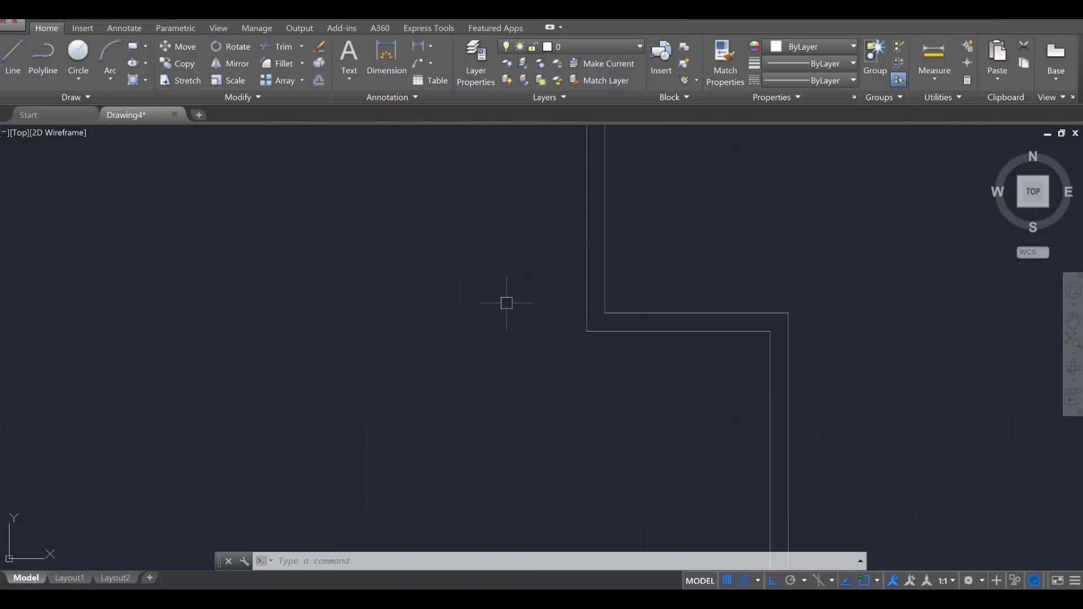
text(line)
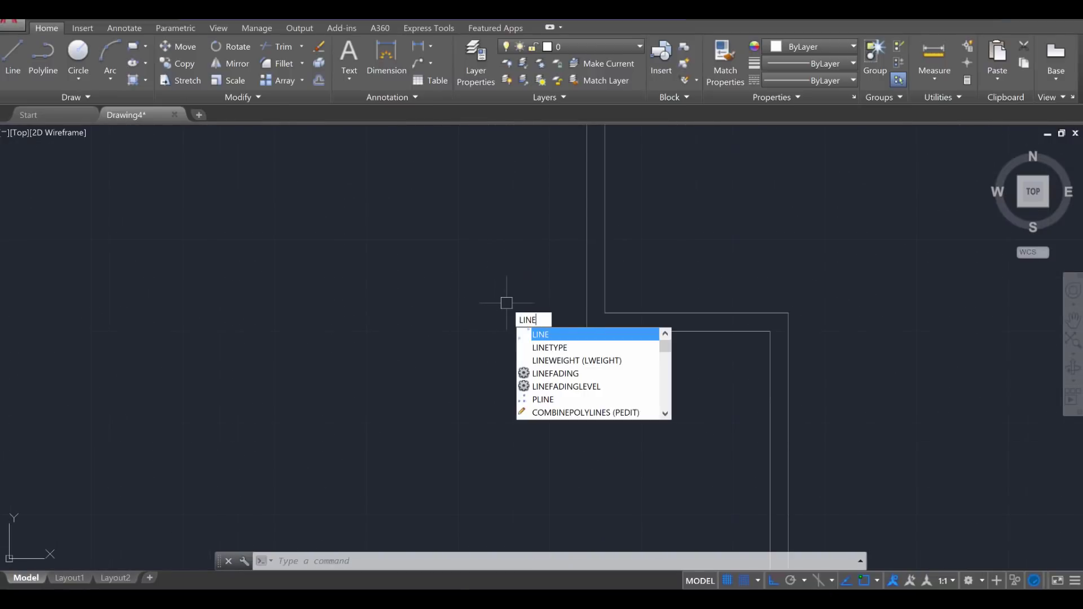
key(Return)
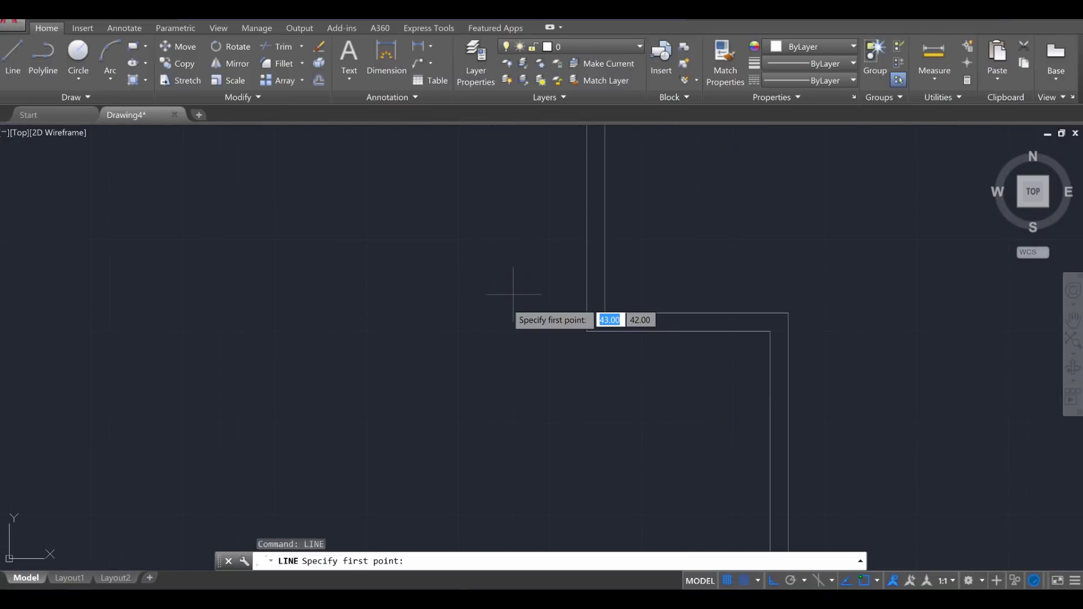
click(587, 331)
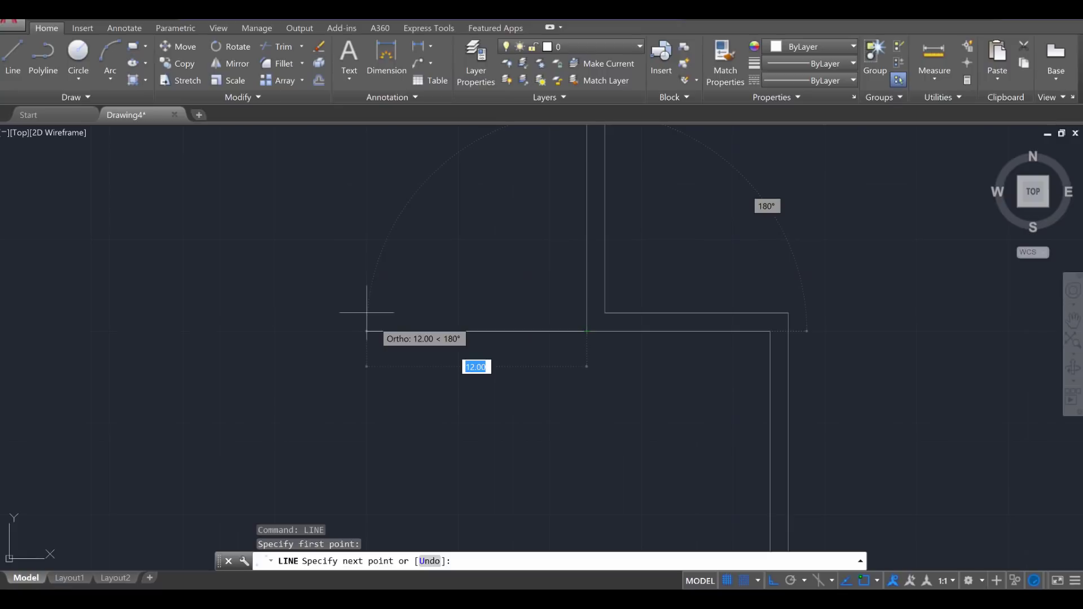
text(15)
key(Return)
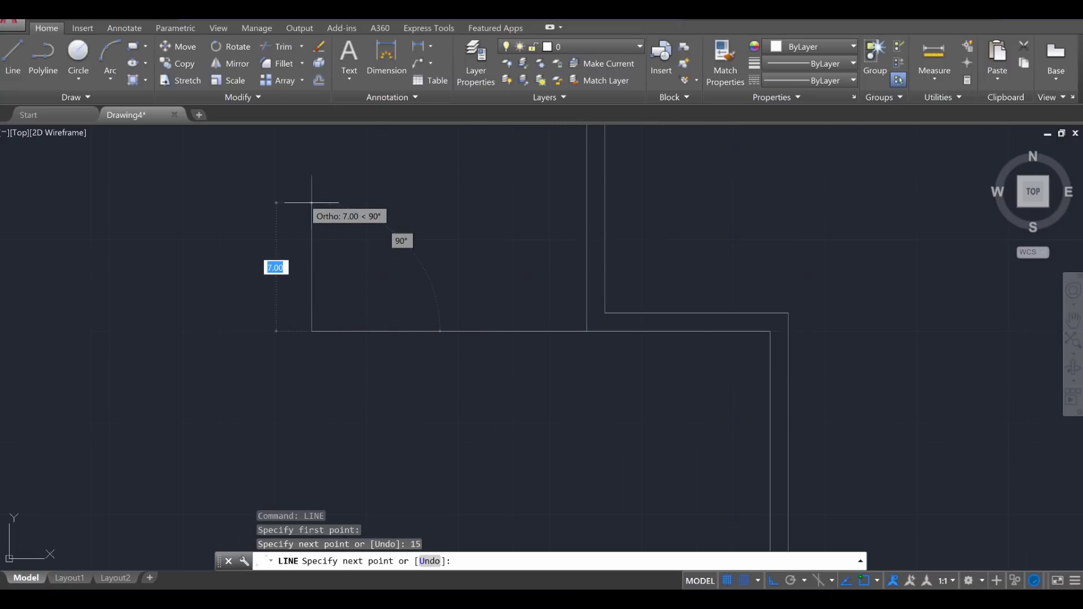
- Draw the second 15-unit room wall to close the upper-right room, then end LINE
scroll(311, 202, down, 2)
mouse_move(302, 213)
middle_down()
mouse_move(317, 332)
mouse_move(302, 338)
middle_up()
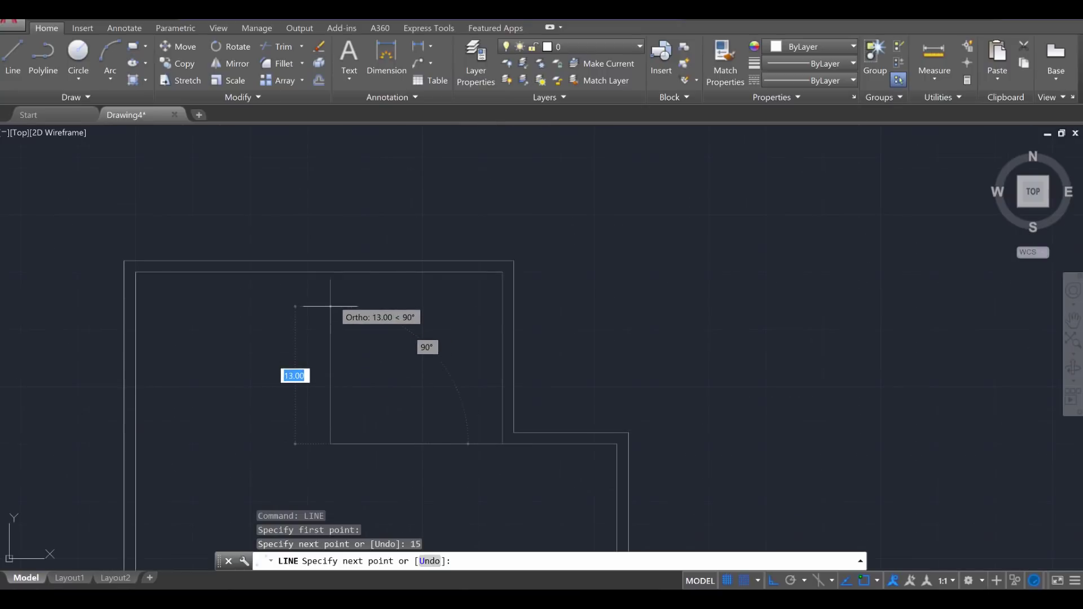
text(15)
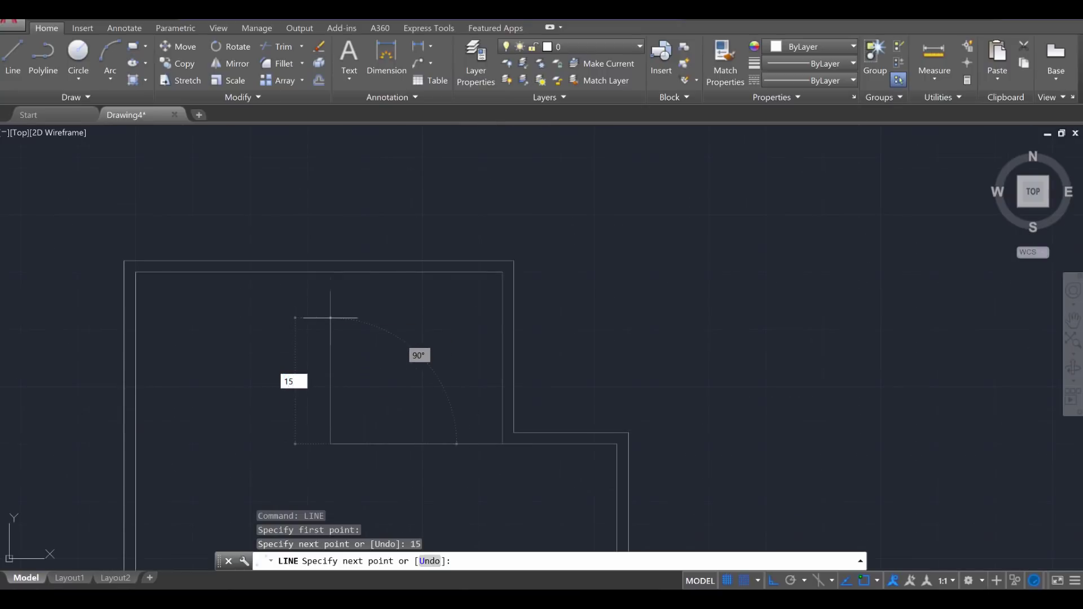
key(Return)
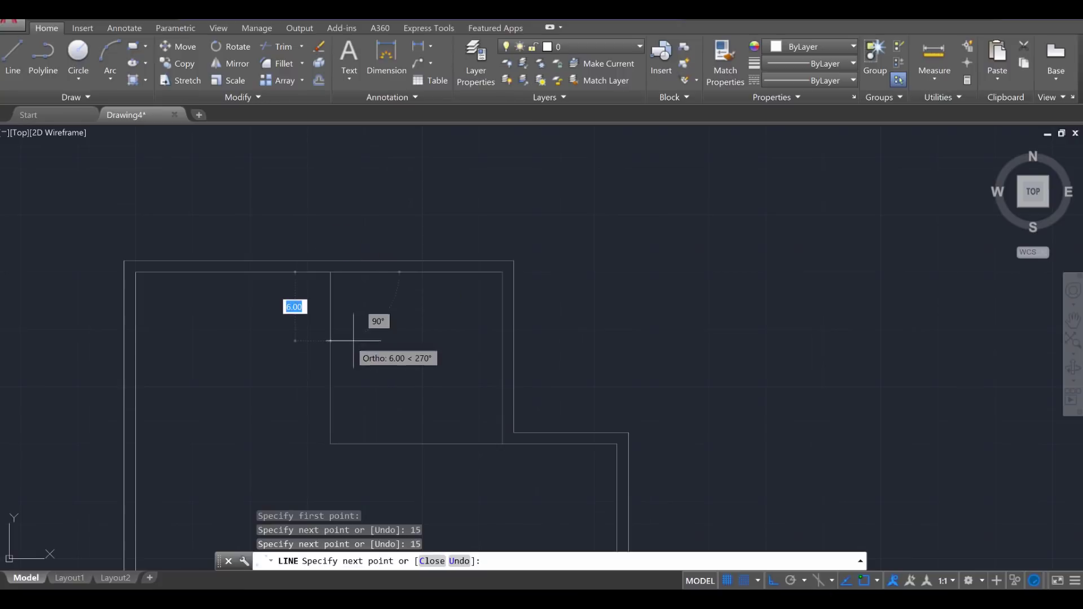
middle_drag(354, 341, 441, 300)
scroll(441, 300, up, 2)
key(Escape)
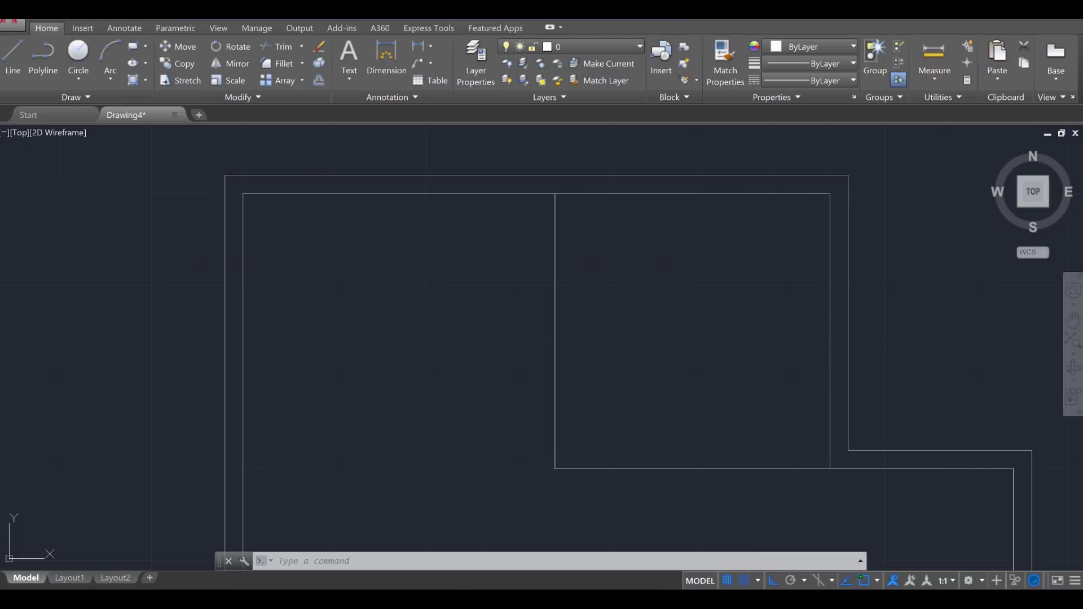
- Pan the view to show the room outlines along the top wall
middle_drag(508, 338, 599, 338)
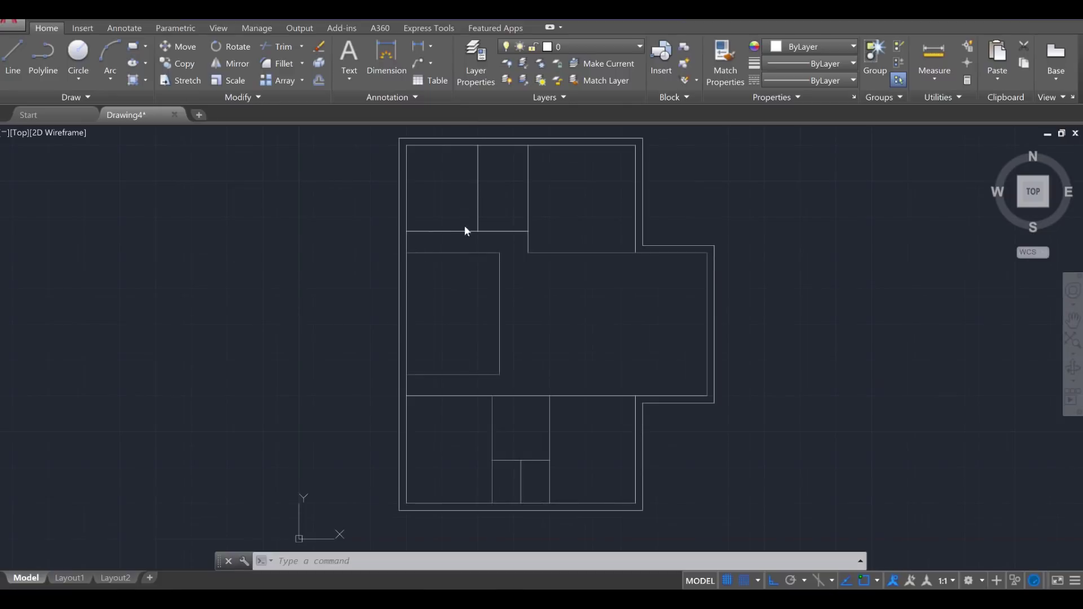
- Offset the lower room's bottom edge and vertical wall 0.5 inward
scroll(553, 260, up, 2)
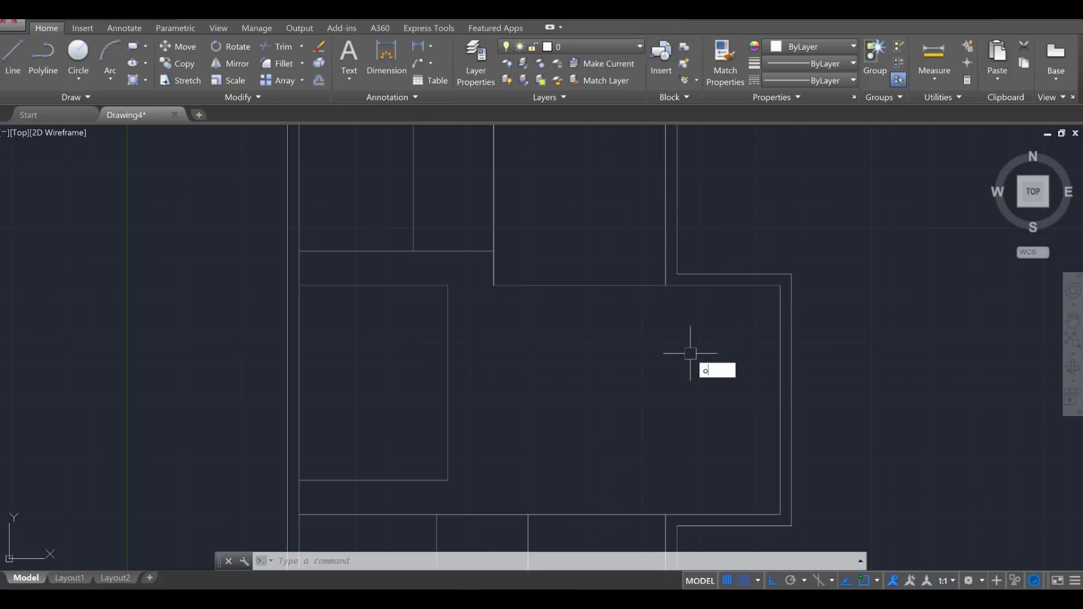
text(ff)
key(Return)
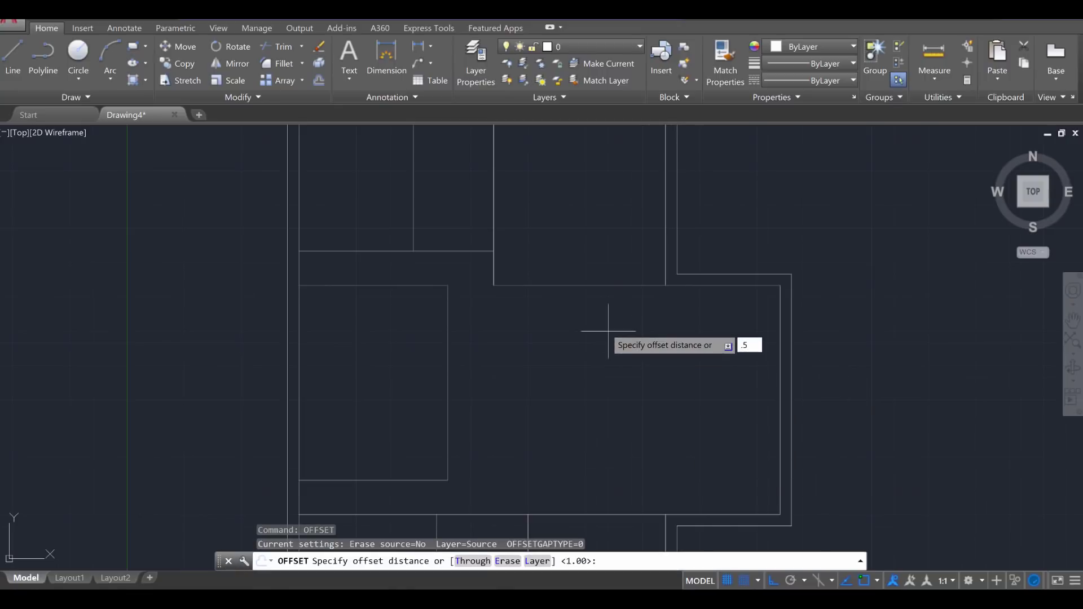
key(Return)
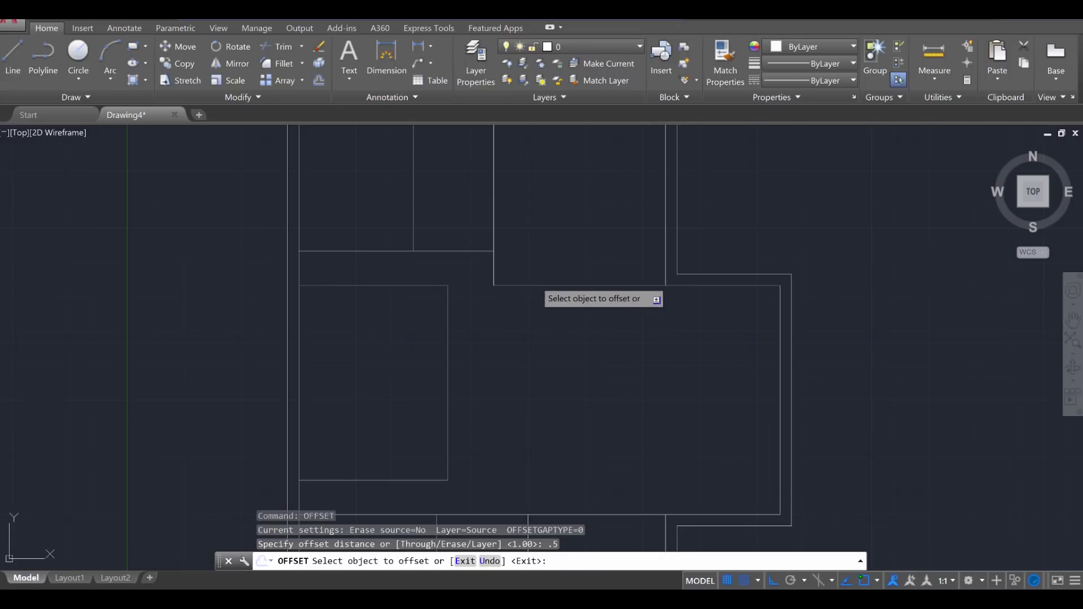
click(537, 284)
click(541, 266)
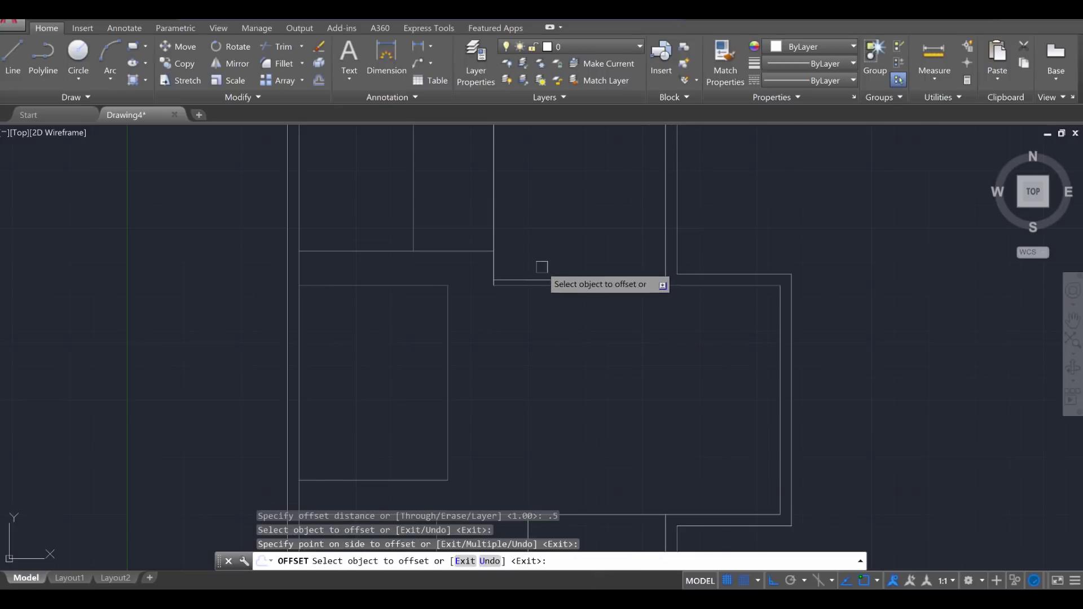
click(488, 208)
click(531, 220)
- Offset the short horizontal wall, the wall between the top rooms, and a lower-left edge
middle_drag(525, 240, 594, 288)
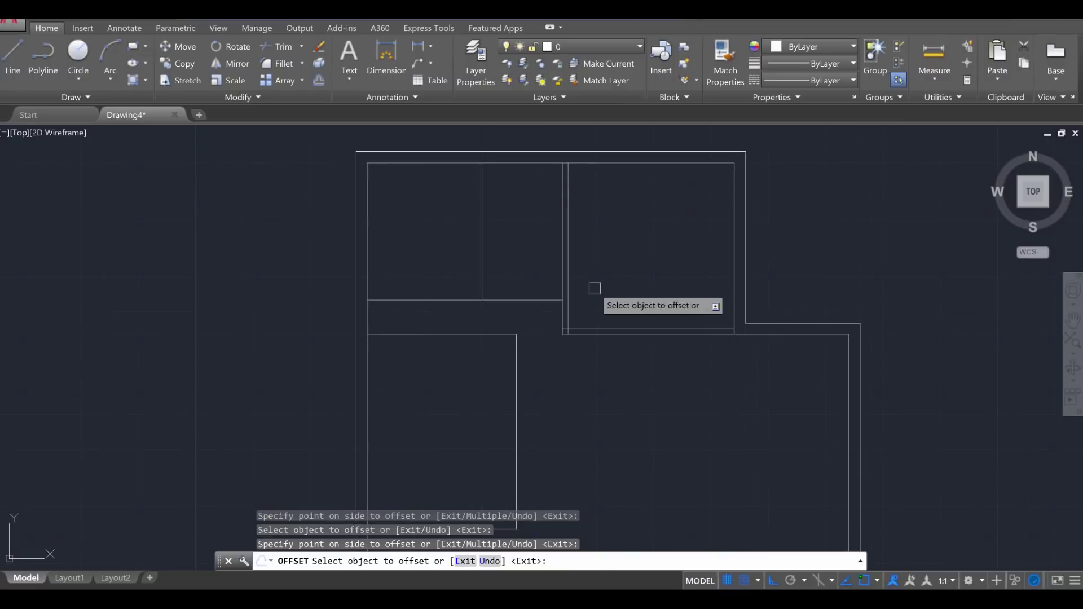
click(524, 300)
click(480, 266)
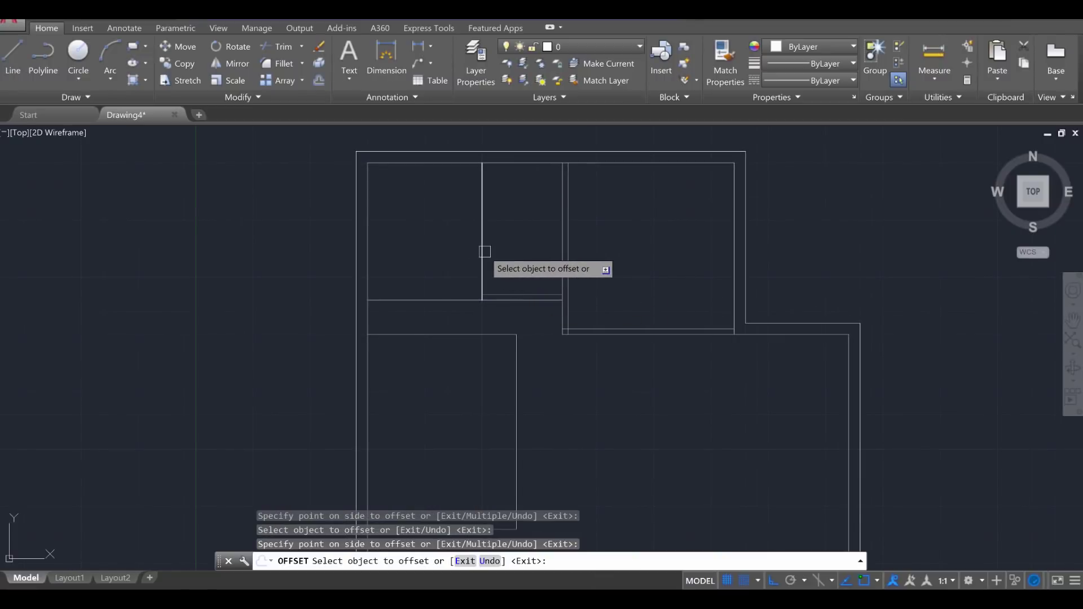
click(483, 251)
click(475, 242)
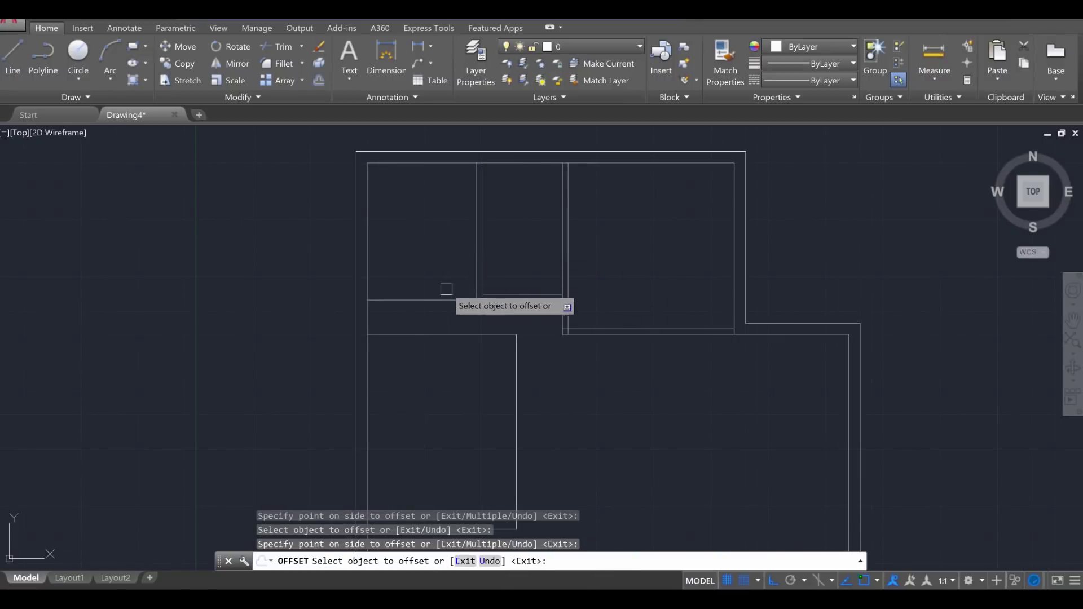
click(448, 300)
click(441, 284)
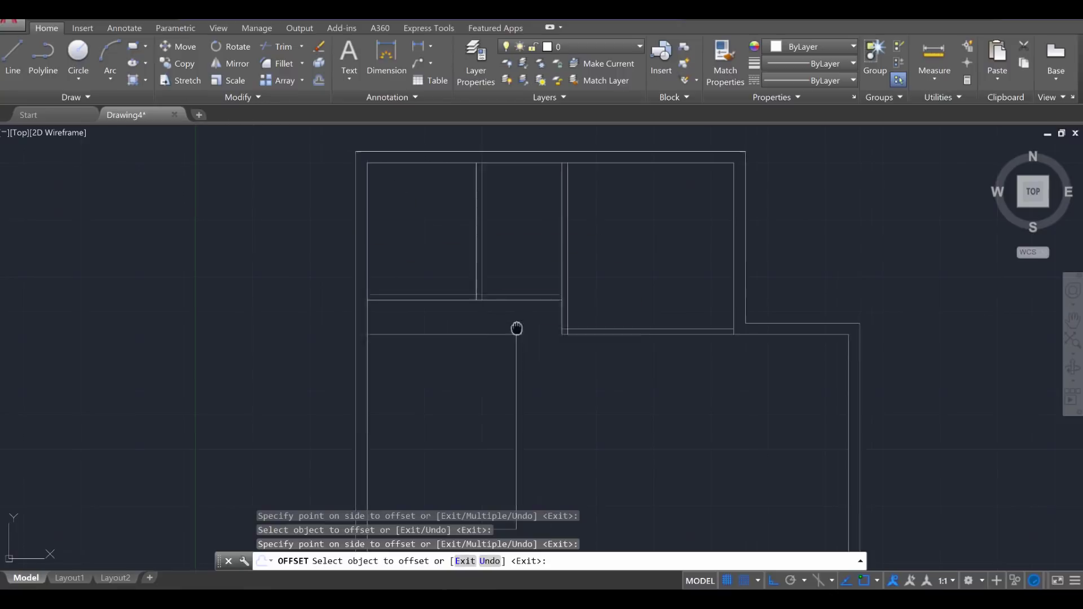
- Offset the lower rectangle's top edge, right edge and inner vertical wall inward
mouse_move(506, 256)
middle_down()
mouse_move(500, 216)
mouse_move(597, 323)
mouse_move(515, 283)
middle_up()
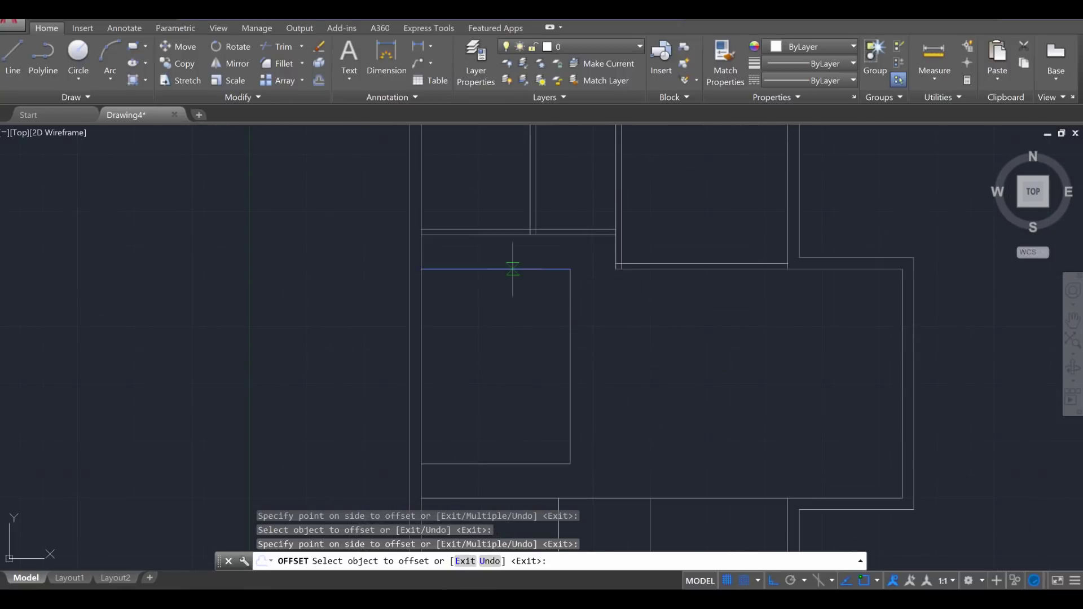
click(512, 270)
click(513, 281)
click(570, 361)
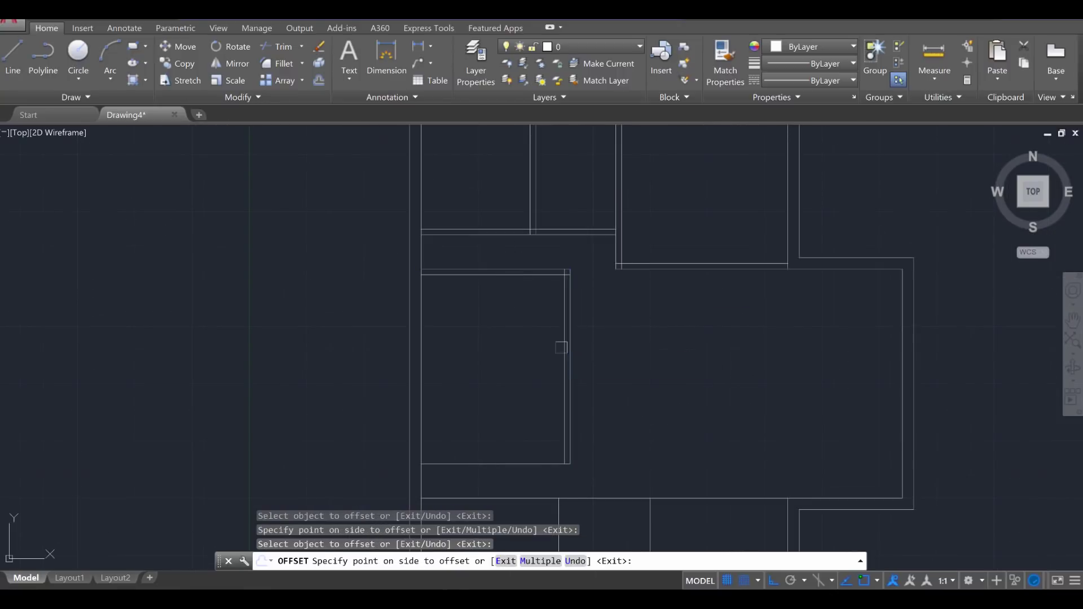
click(562, 347)
mouse_move(573, 390)
middle_down()
mouse_move(519, 367)
mouse_move(611, 403)
mouse_move(593, 306)
middle_up()
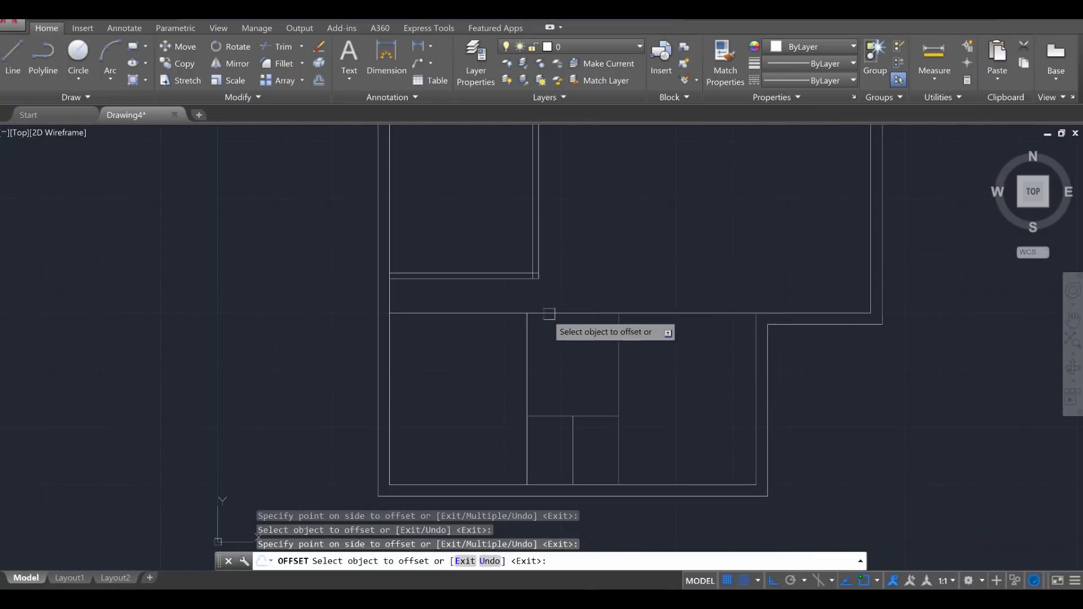
click(519, 369)
click(515, 370)
- Offset the central horizontal edge and two right-hand vertical wall lines by 0.5
click(479, 313)
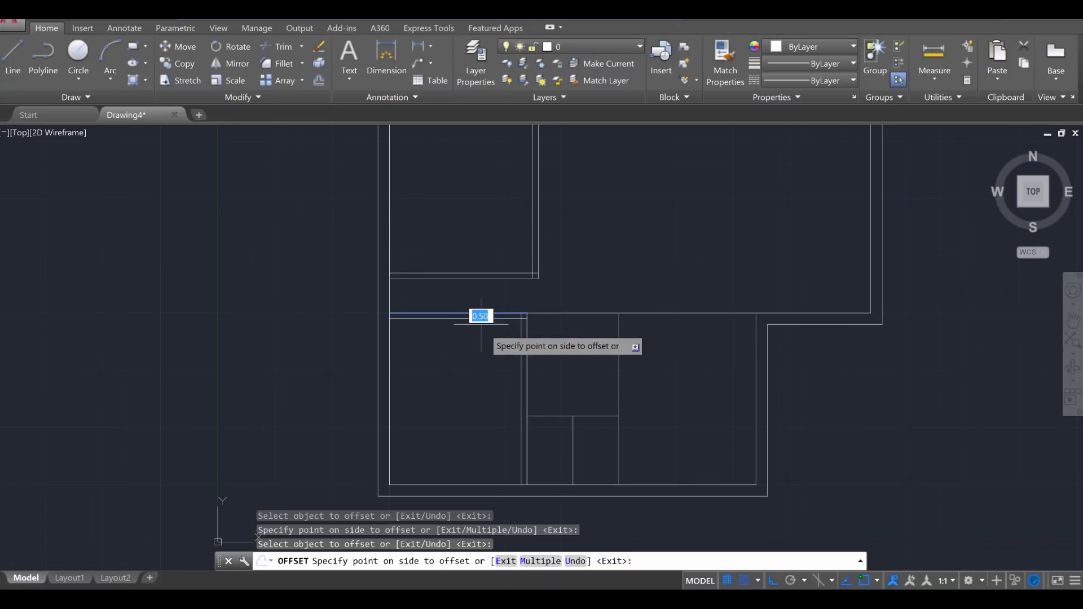
click(487, 332)
click(619, 388)
click(629, 393)
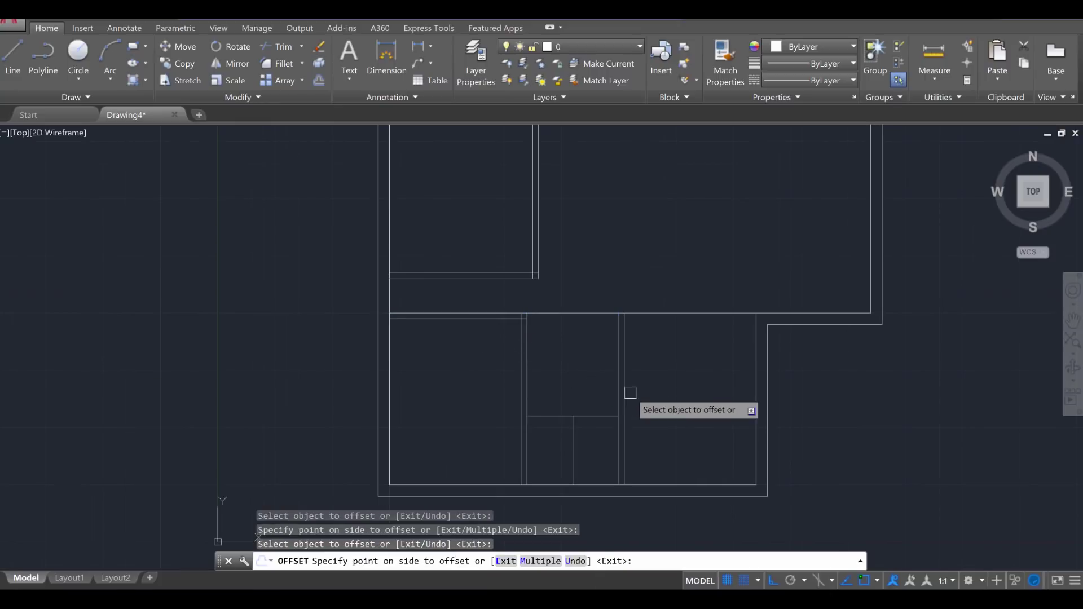
scroll(603, 437, down, 2)
scroll(599, 438, up, 4)
click(566, 438)
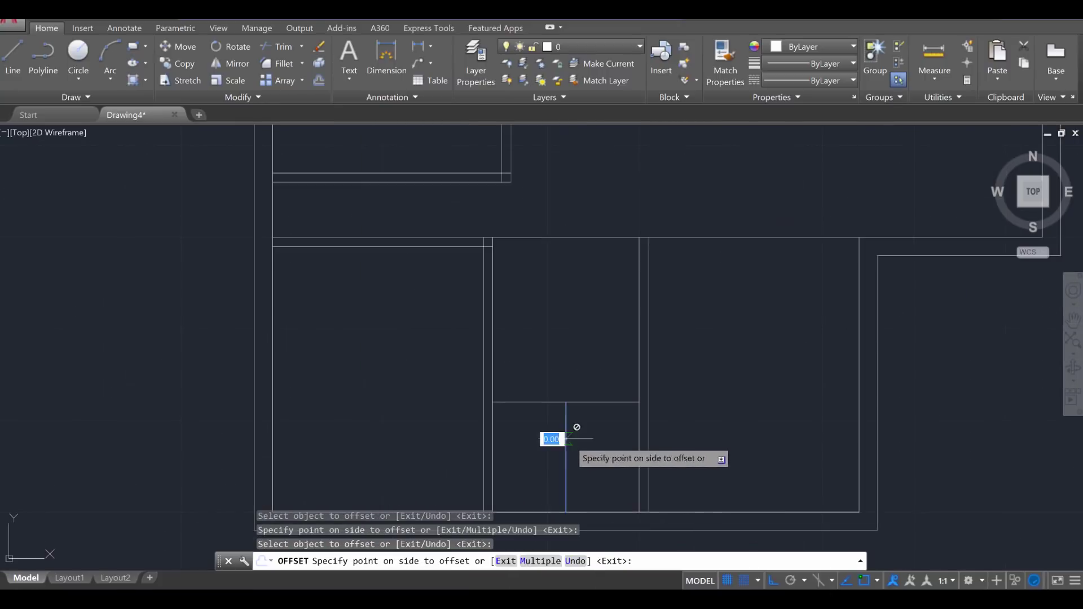
click(582, 447)
- Offset the right room's top line down into the room, then end OFFSET
mouse_move(556, 457)
middle_down()
mouse_move(640, 389)
mouse_move(522, 413)
middle_up()
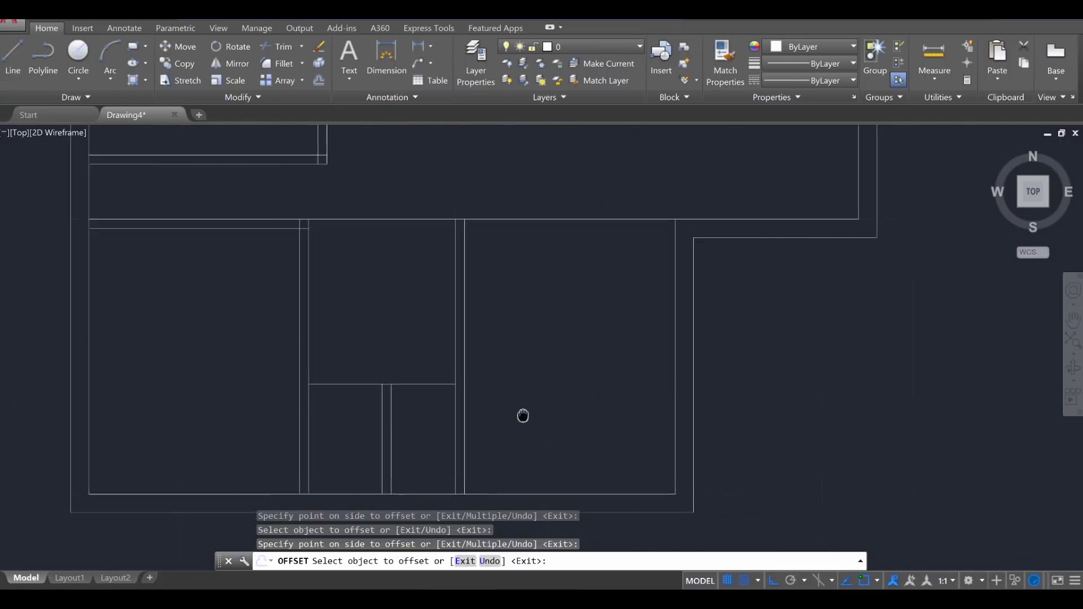
click(585, 219)
click(589, 247)
scroll(564, 355, down, 2)
middle_drag(592, 355, 698, 411)
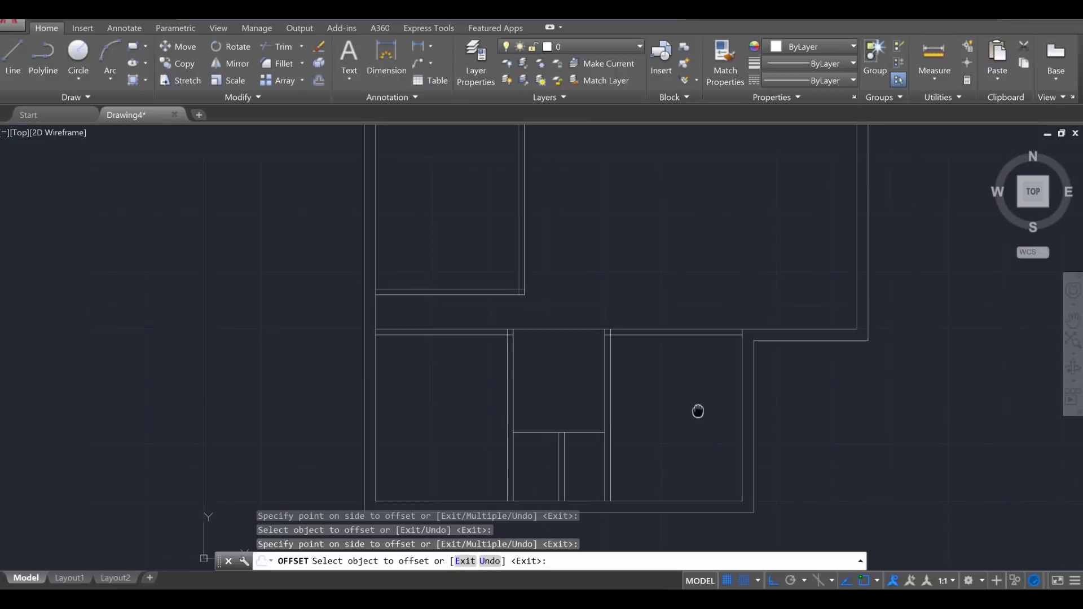
scroll(602, 435, up, 2)
scroll(616, 386, up, 4)
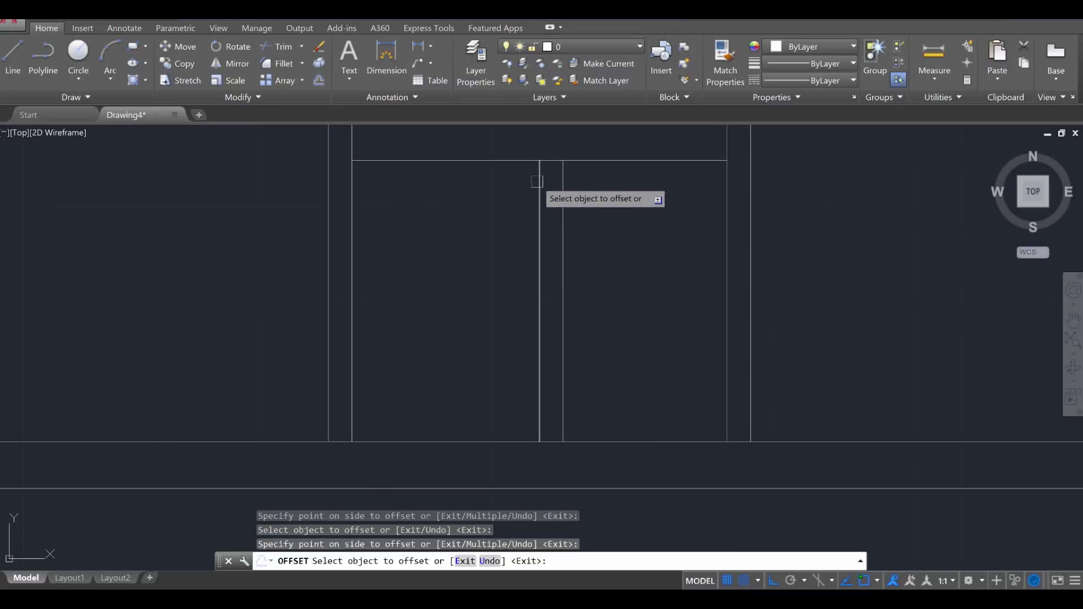
key(Escape)
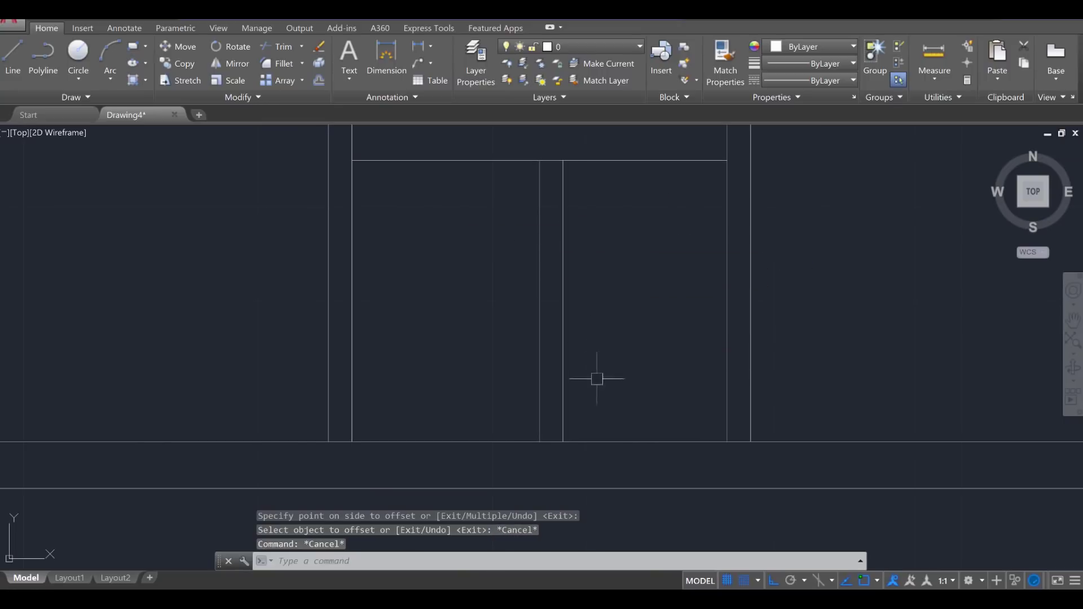
- Select and delete the stray vertical wall line
click(597, 378)
click(554, 317)
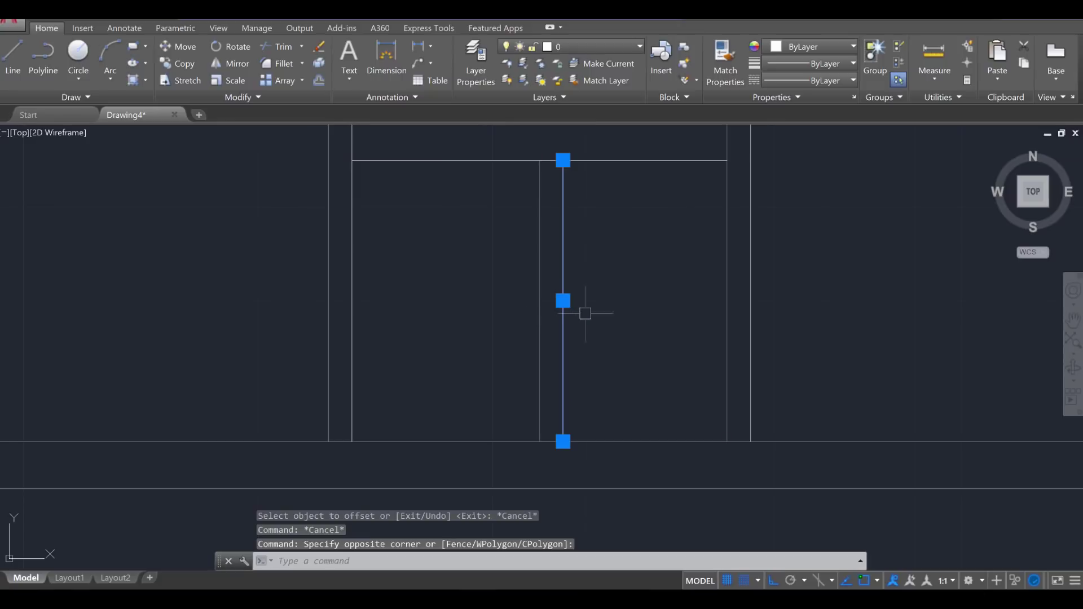
key(Escape)
click(606, 366)
click(555, 292)
key(Escape)
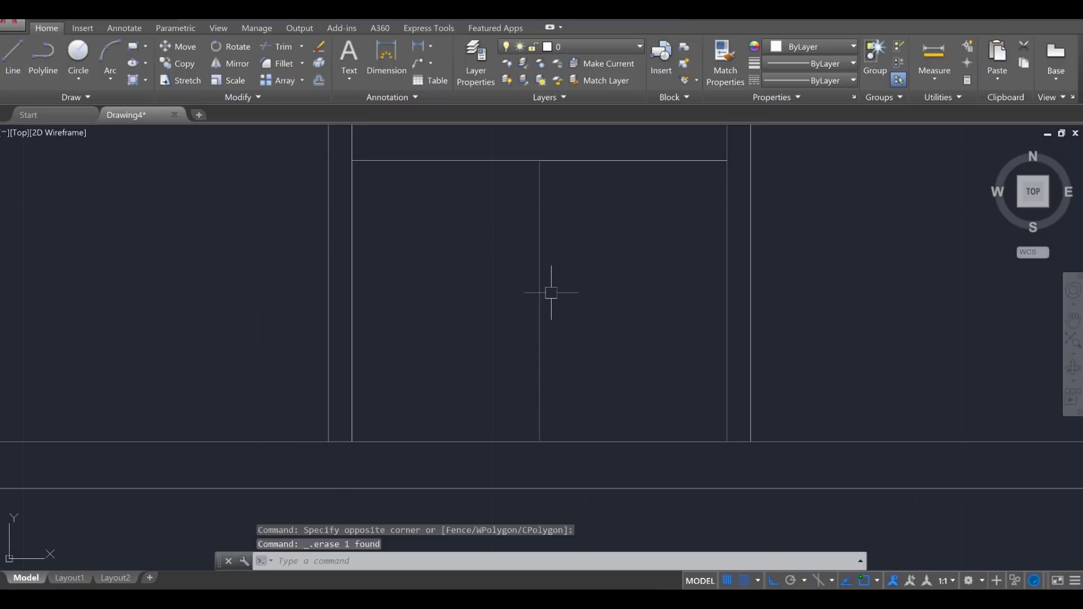
- Set up OFFSET with a 0.25 distance for the central vertical wall line
text(o)
key(Return)
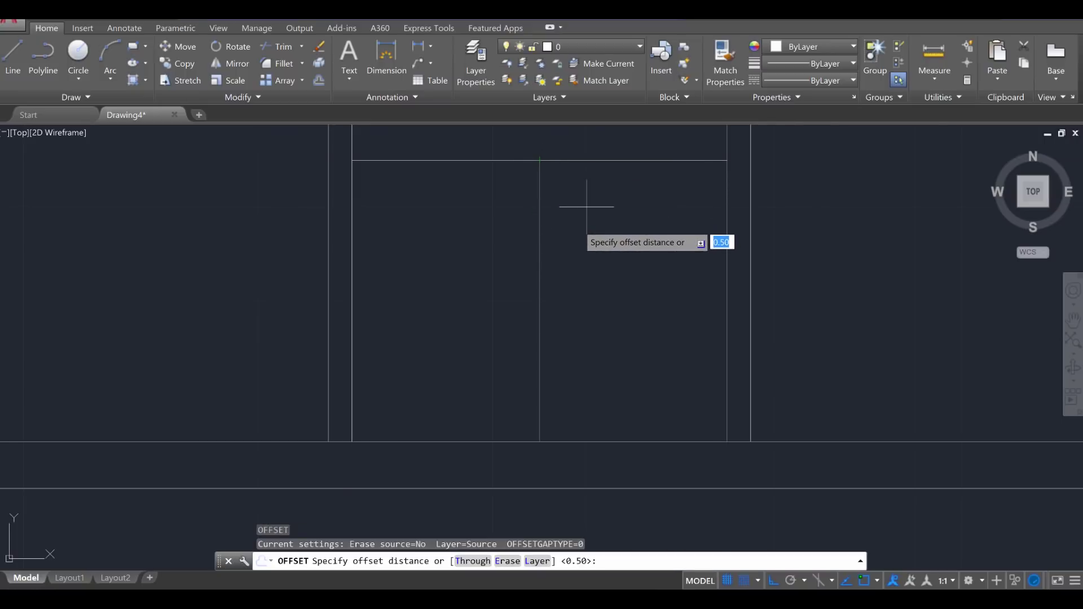
text(.25)
key(Return)
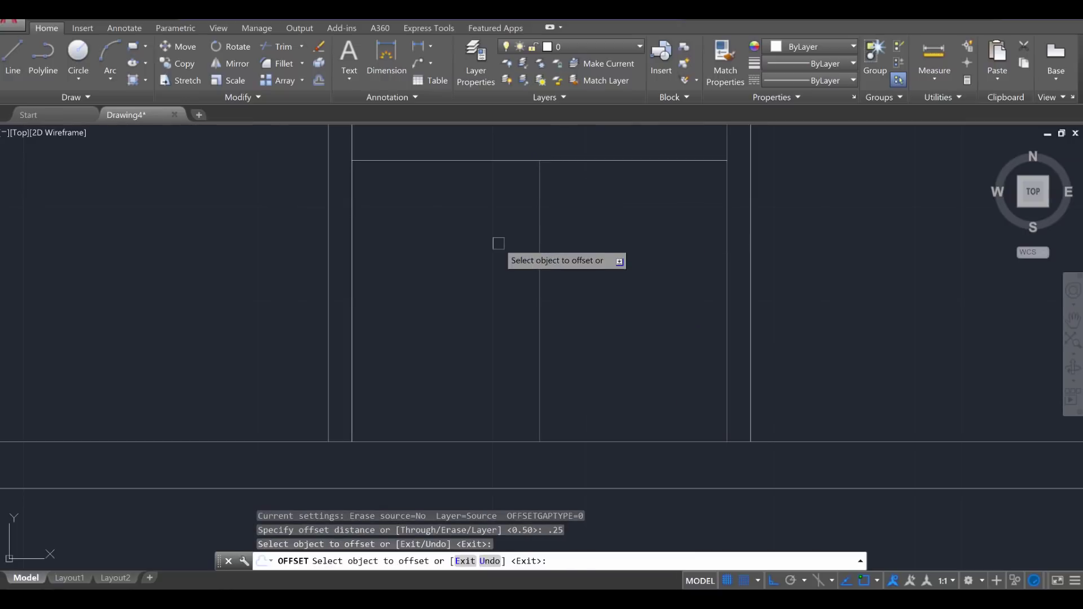
click(538, 253)
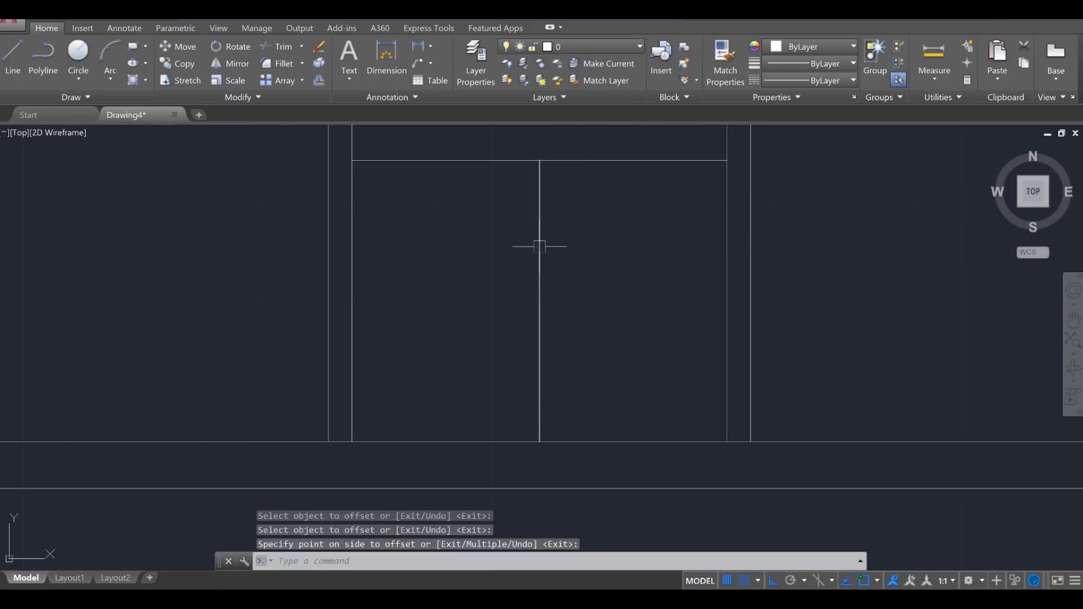
key(Escape)
click(539, 246)
text(o)
key(Return)
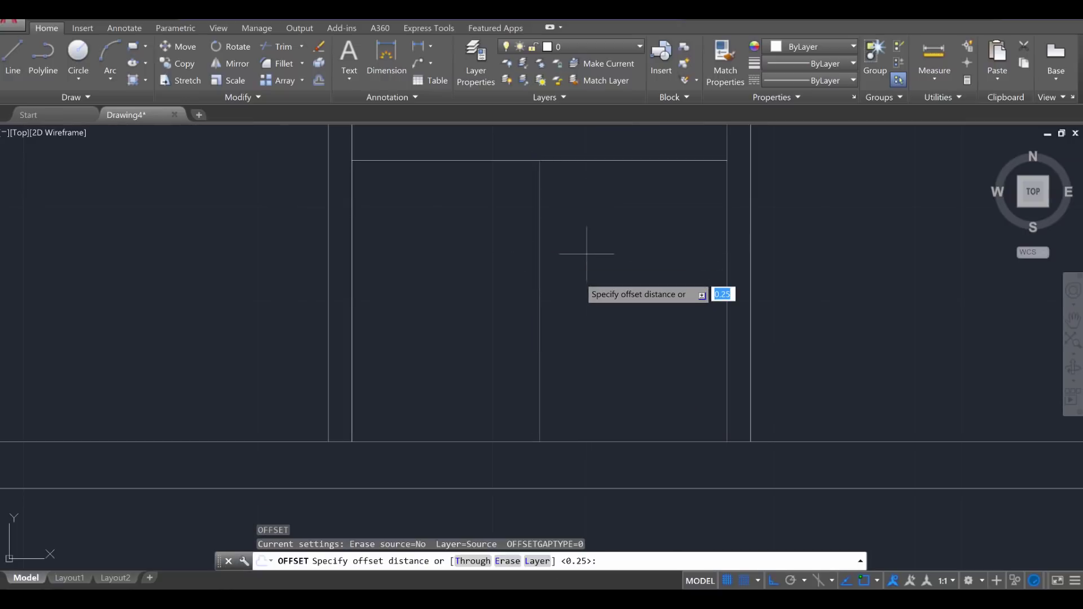
key(Return)
- Copy the central vertical wall line 0.25 to both its right and left sides
click(539, 299)
click(551, 299)
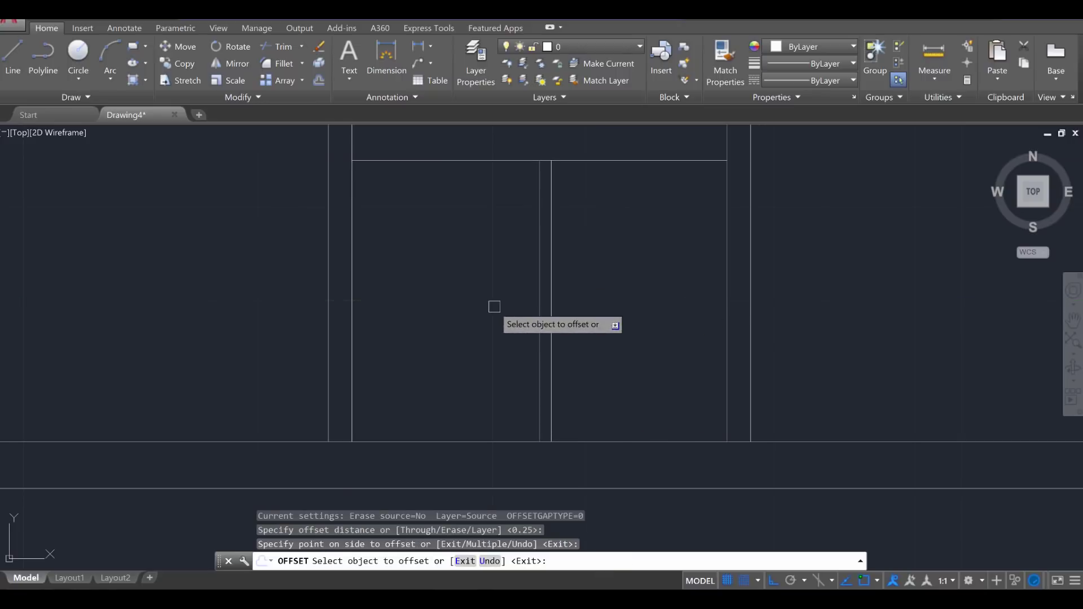
click(540, 302)
click(499, 305)
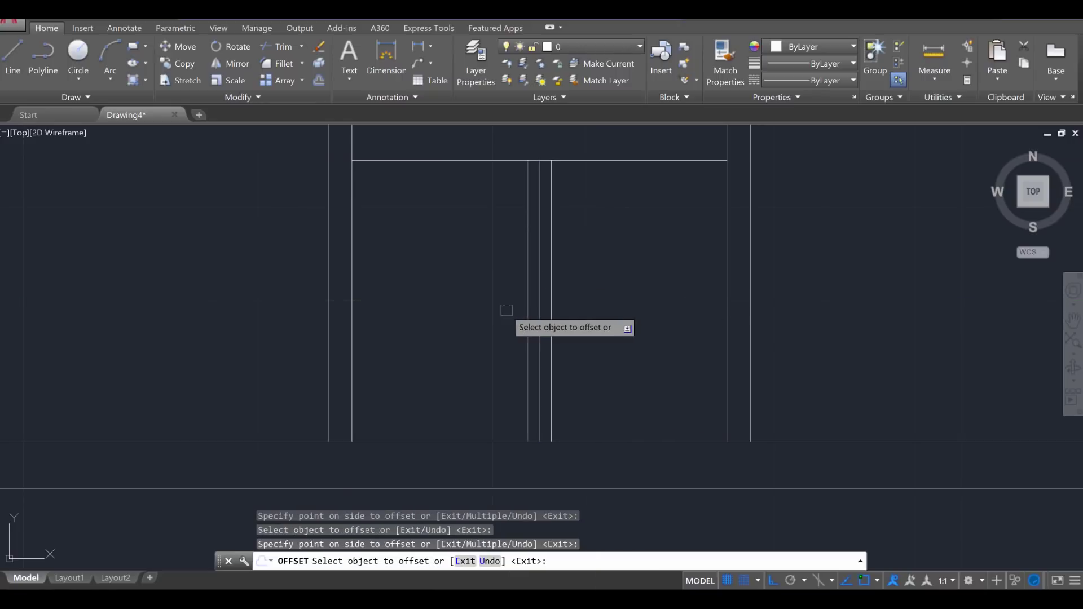
key(Escape)
key(Escape)
scroll(564, 332, down, 4)
scroll(587, 387, up, 2)
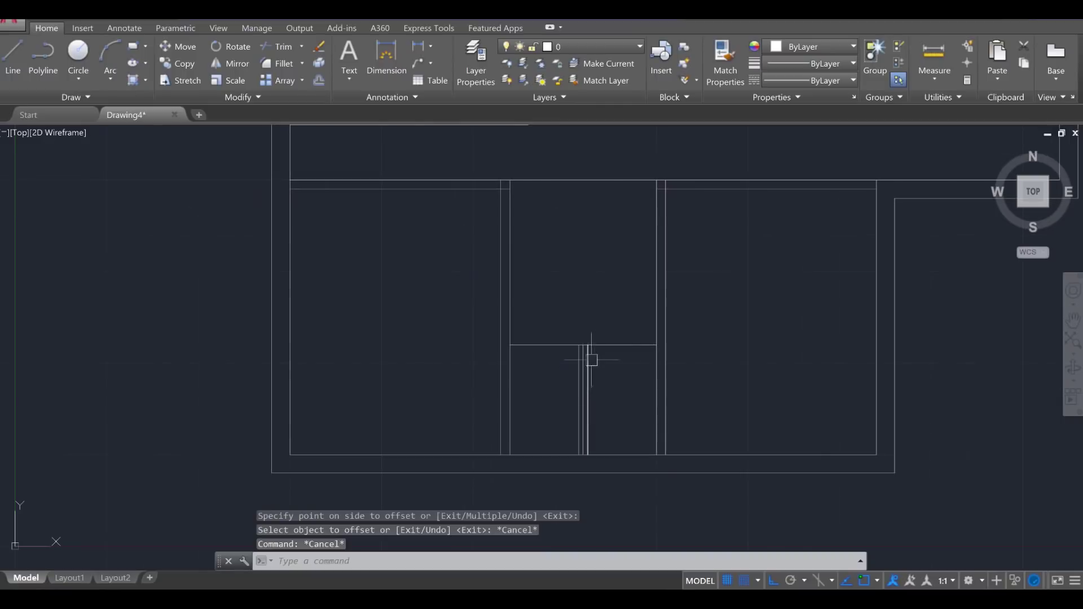
scroll(606, 348, up, 4)
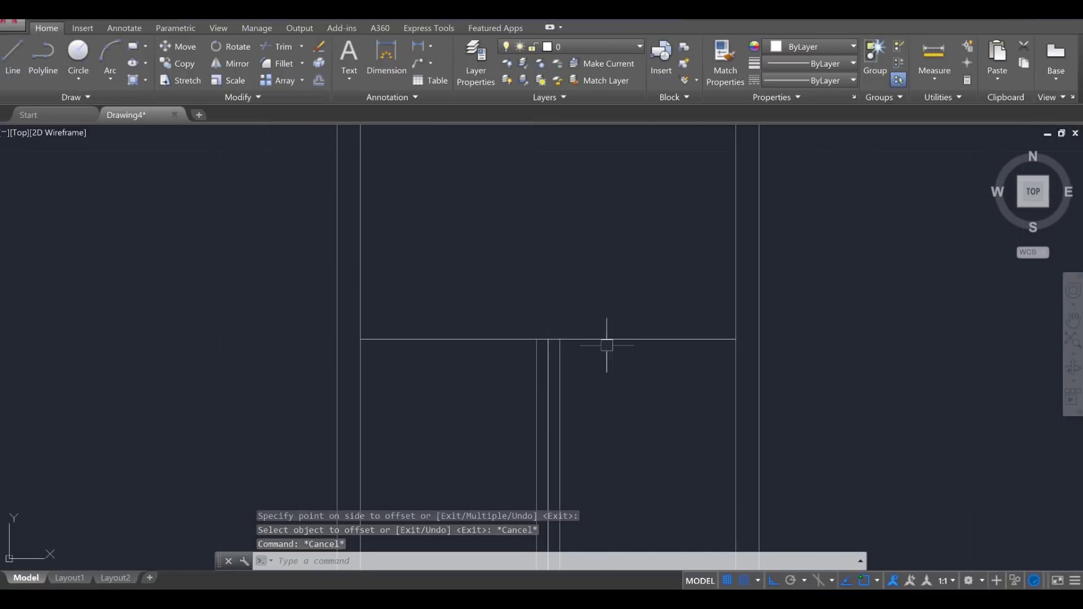
- Offset the horizontal line above the wall by 0.5
click(605, 345)
text(o)
key(Return)
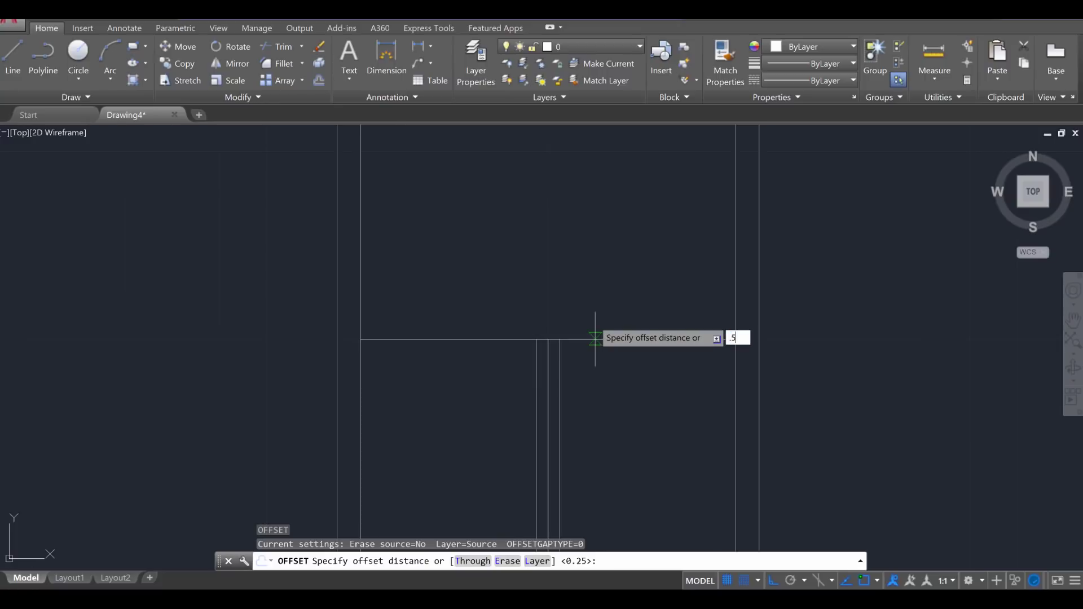
text(.5)
key(Return)
click(606, 293)
- Offset another wall line 0.5 toward the inner side, recentre the plan, and end OFFSET
scroll(607, 320, down, 3)
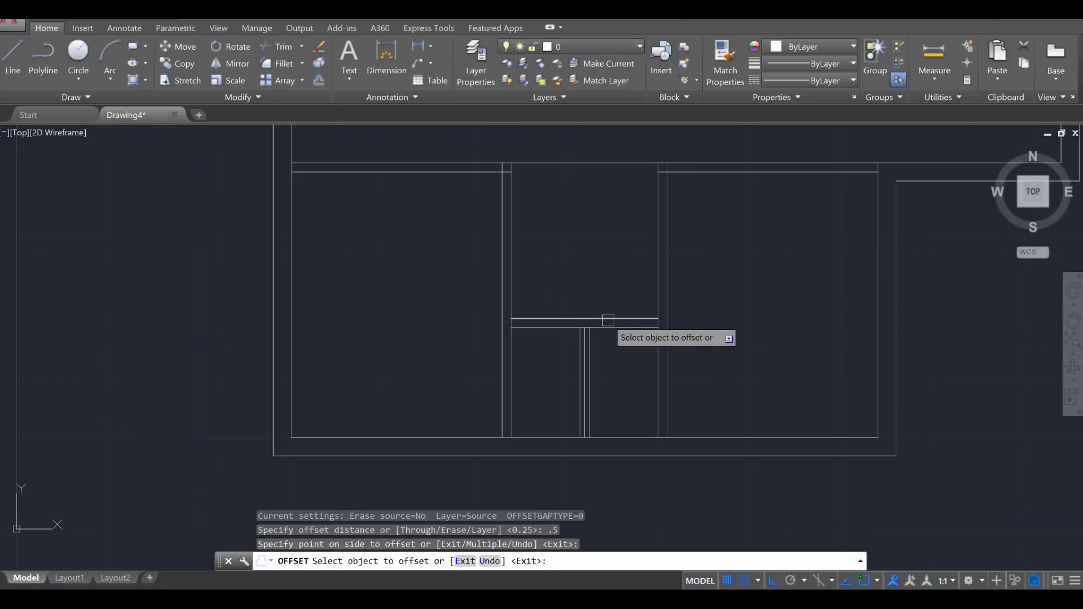
scroll(578, 338, down, 2)
middle_drag(571, 337, 558, 374)
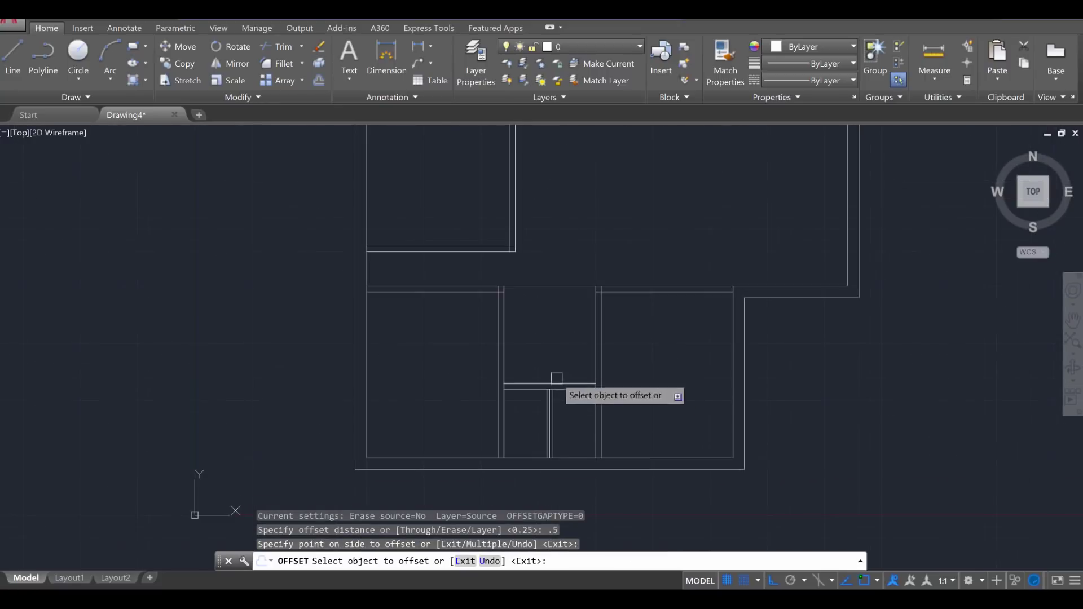
scroll(538, 283, up, 5)
click(537, 285)
click(530, 320)
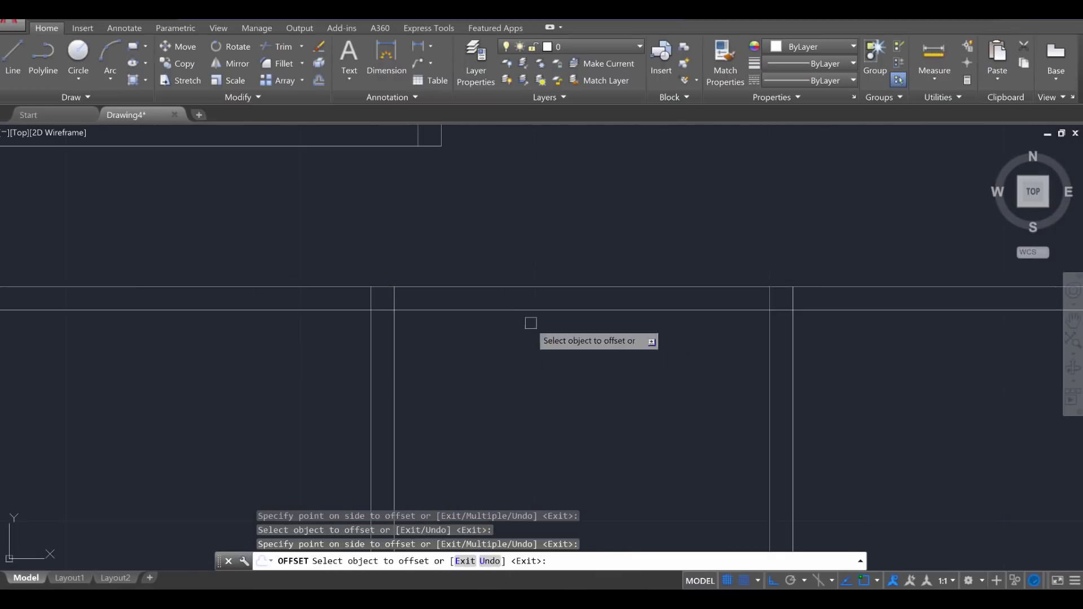
scroll(551, 392, down, 3)
mouse_move(551, 392)
middle_down()
mouse_move(569, 367)
mouse_move(508, 399)
middle_up()
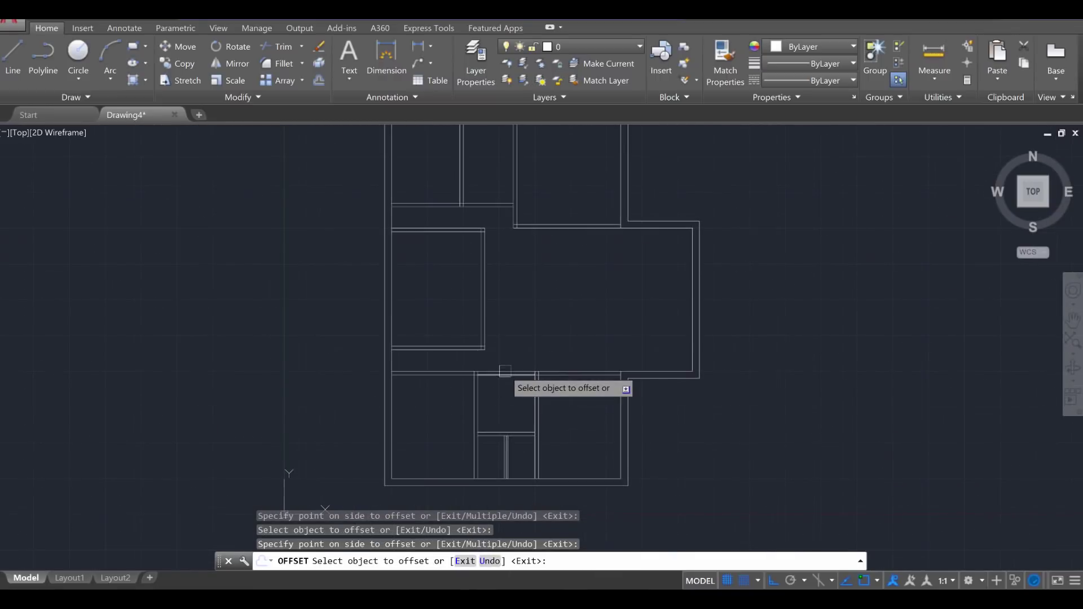
scroll(507, 380, down, 3)
scroll(508, 399, up, 4)
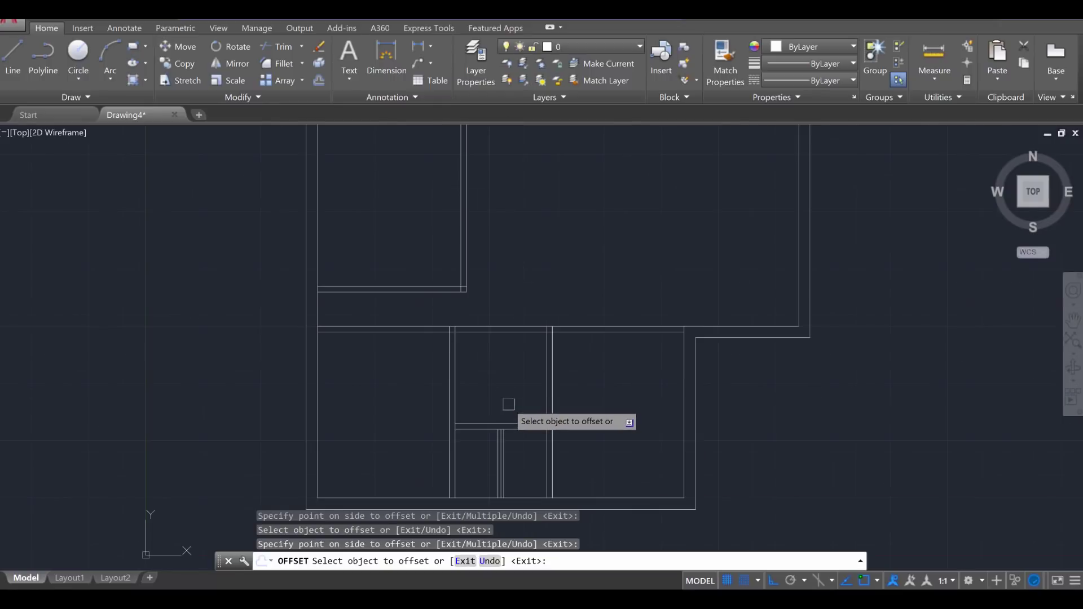
scroll(508, 404, down, 2)
middle_drag(508, 406, 523, 437)
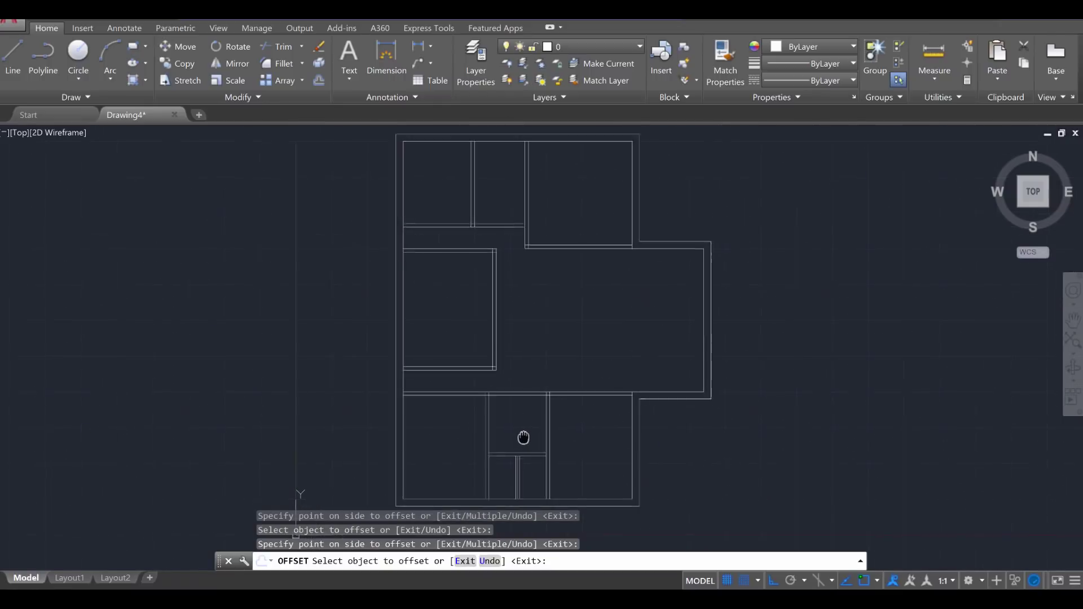
scroll(524, 438, down, 2)
key(Escape)
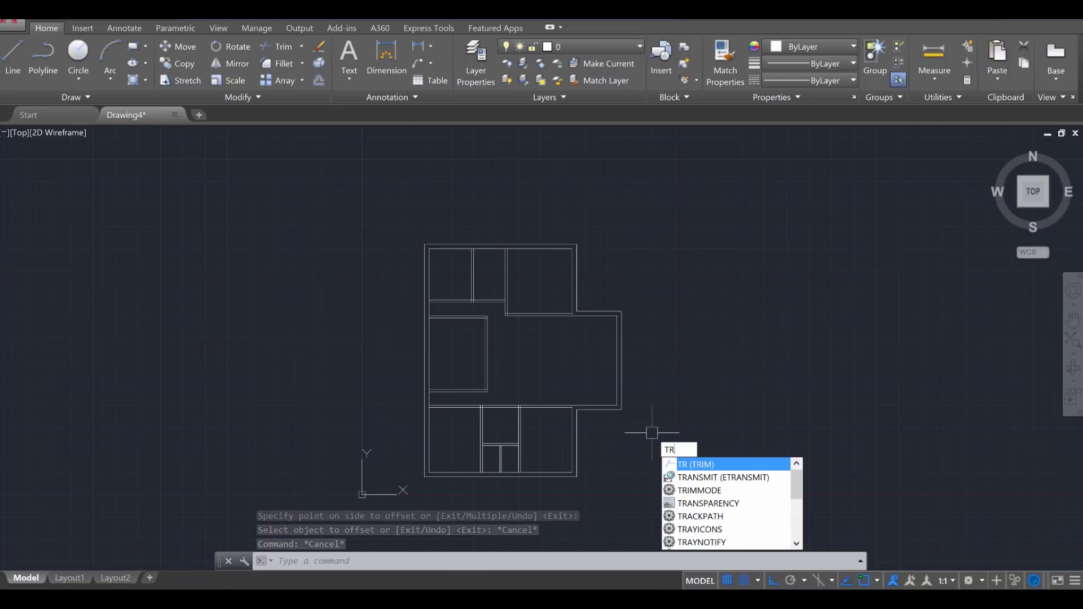
- Start TRIM with the entire floor plan selected as cutting edges
key(Return)
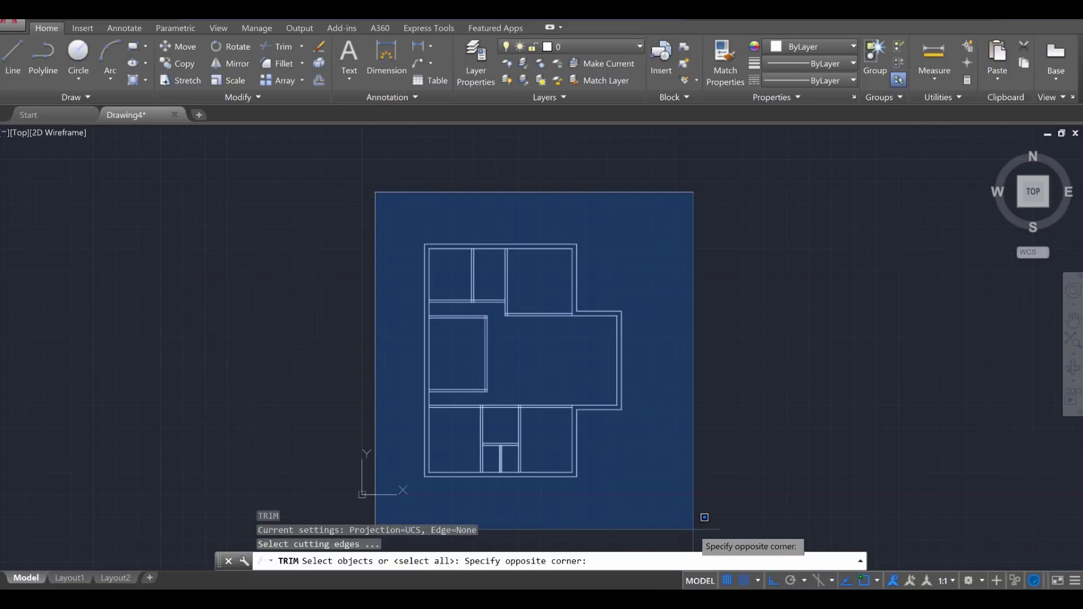
click(672, 505)
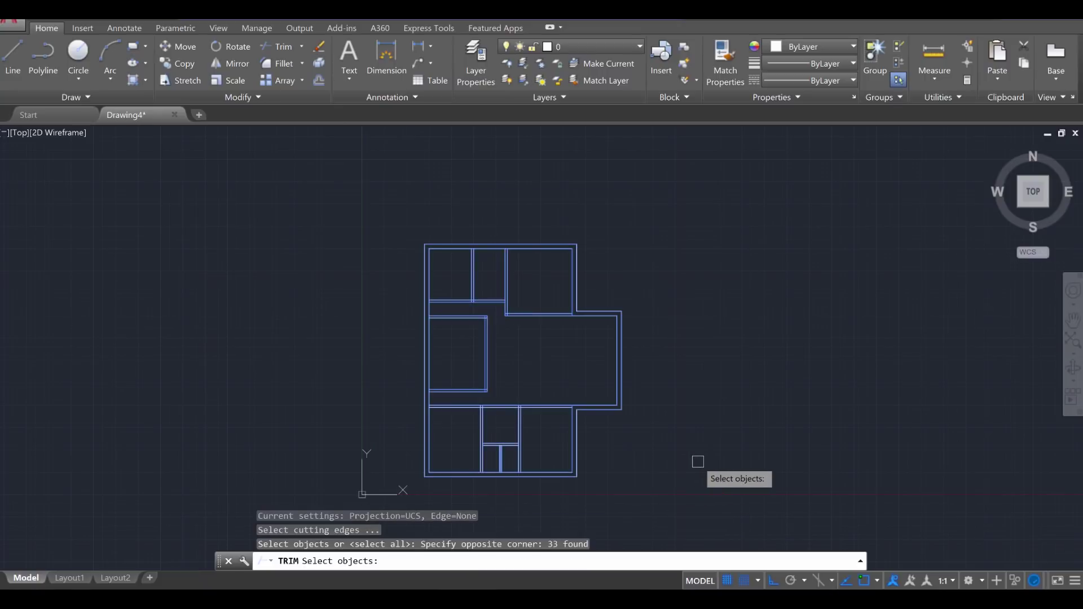
key(Return)
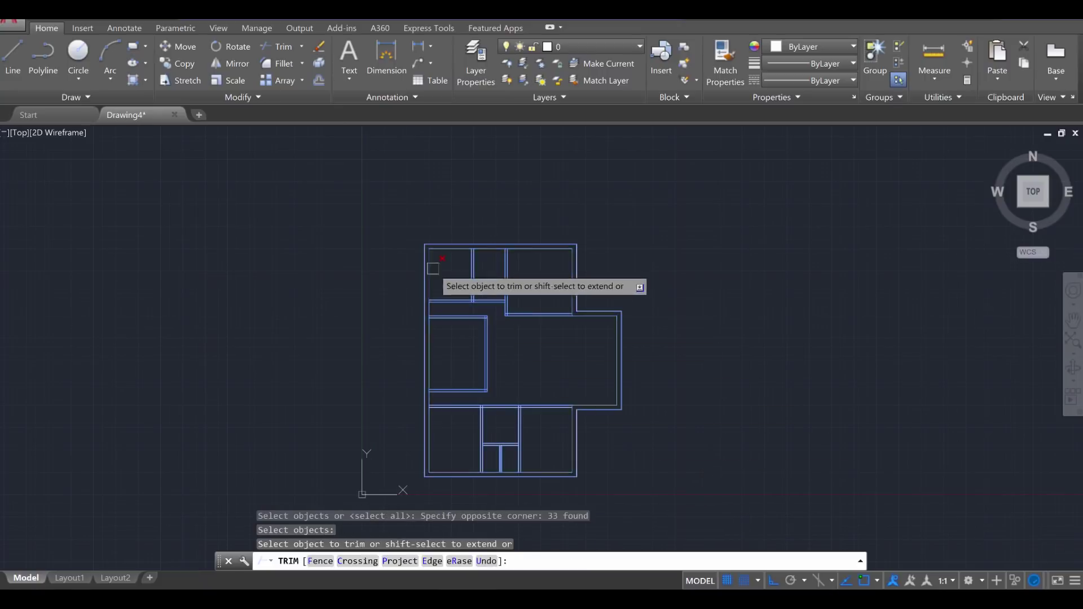
scroll(449, 299, up, 5)
scroll(529, 295, down, 2)
middle_drag(529, 295, 349, 327)
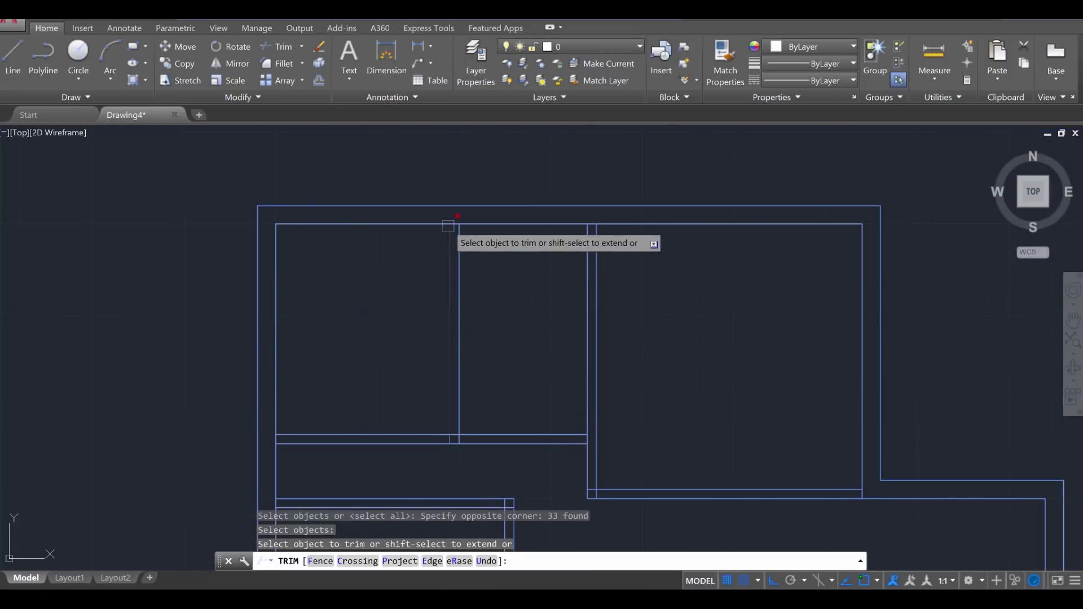
scroll(530, 283, up, 4)
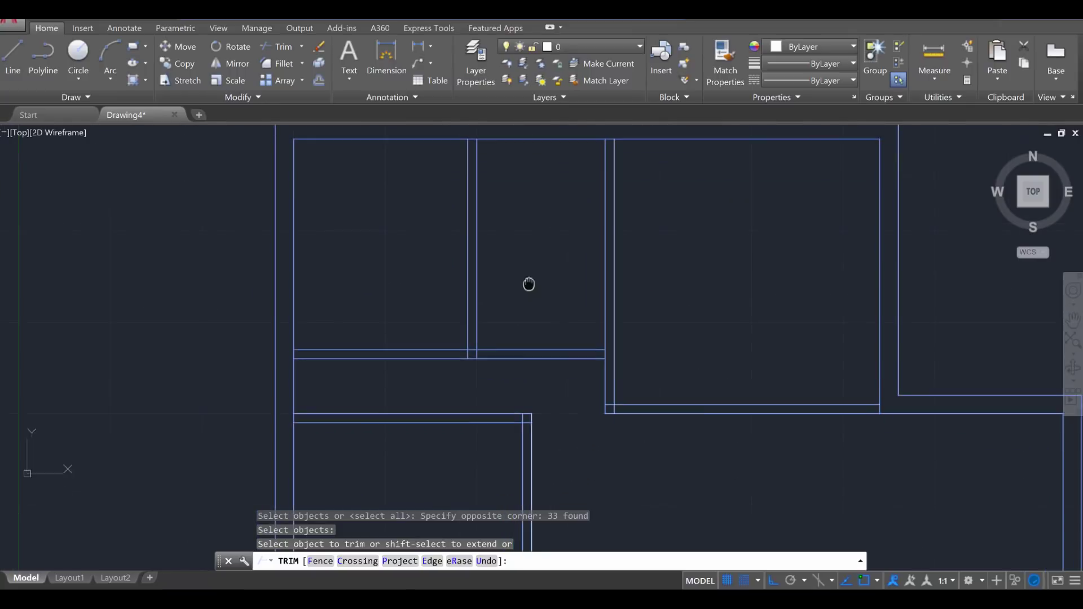
- Trim the overlapping wall segments at the room junctions and corners, then end TRIM
click(448, 287)
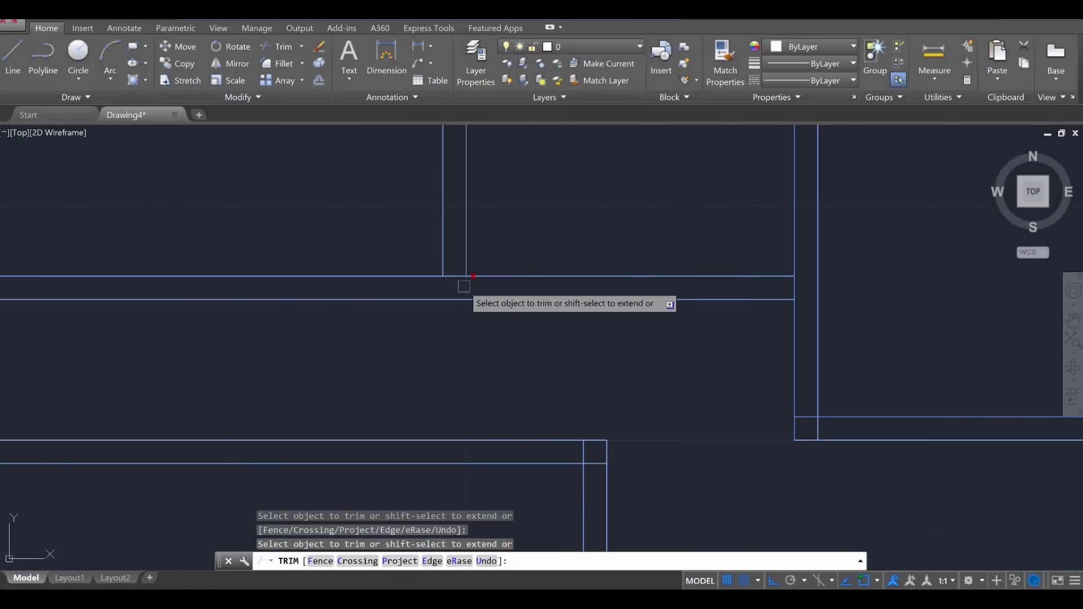
scroll(529, 363, down, 2)
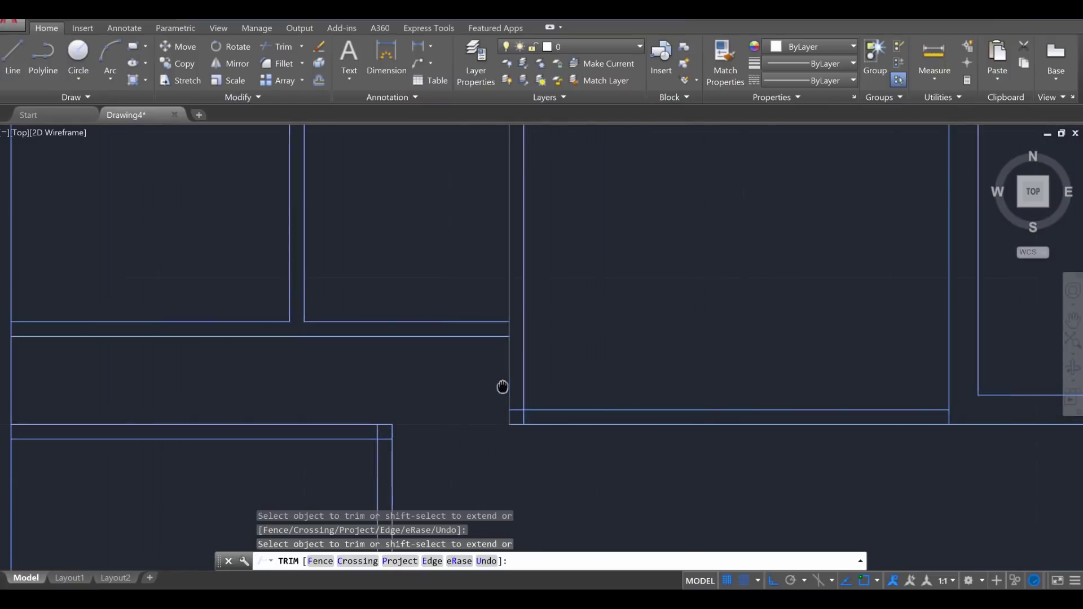
scroll(512, 352, up, 4)
click(517, 243)
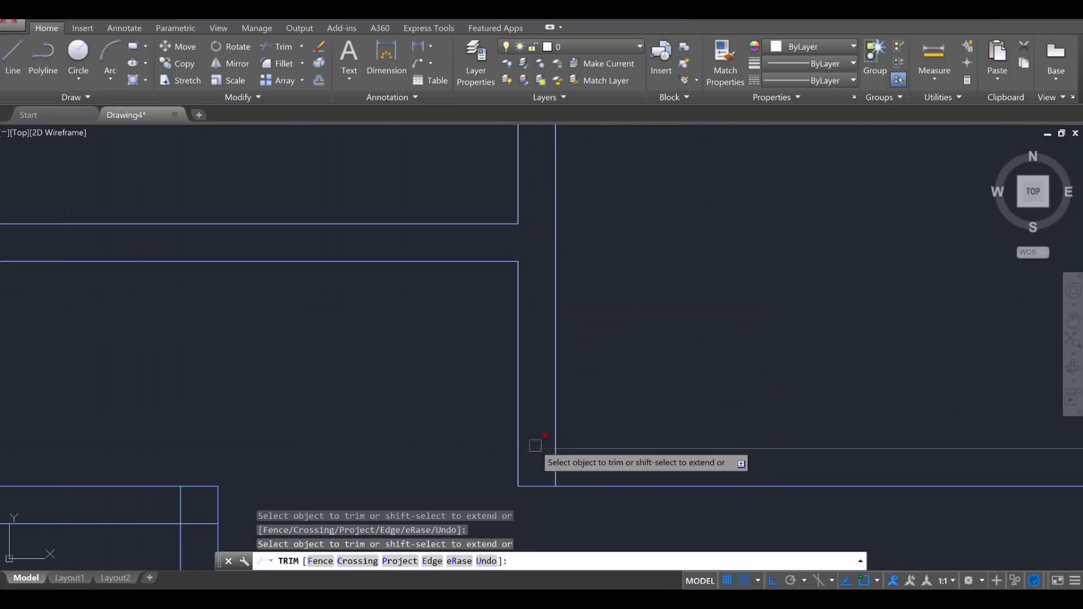
click(536, 448)
scroll(560, 461, down, 5)
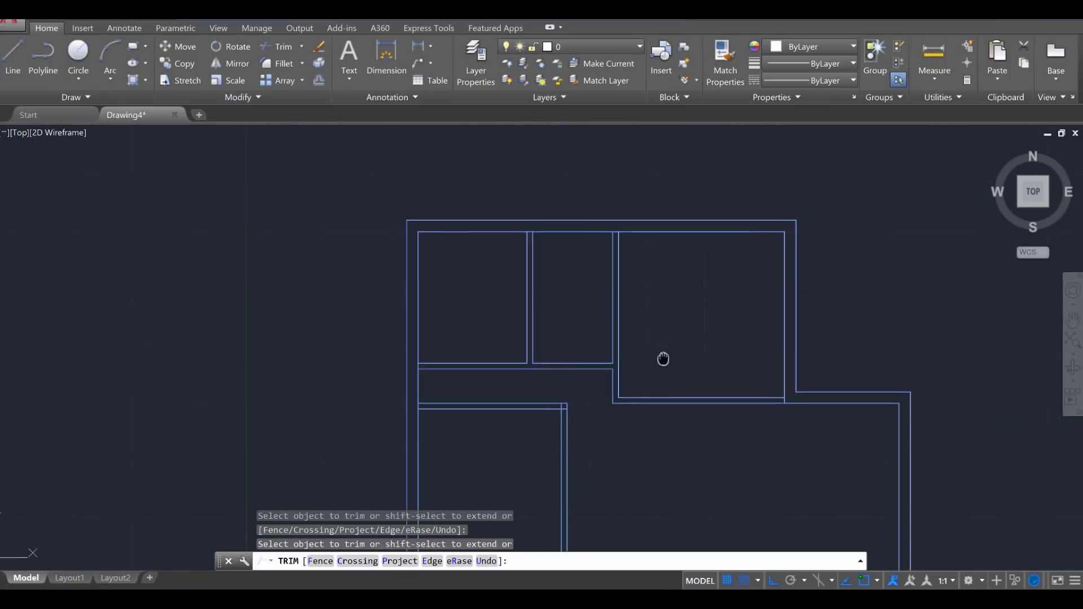
scroll(626, 324, up, 4)
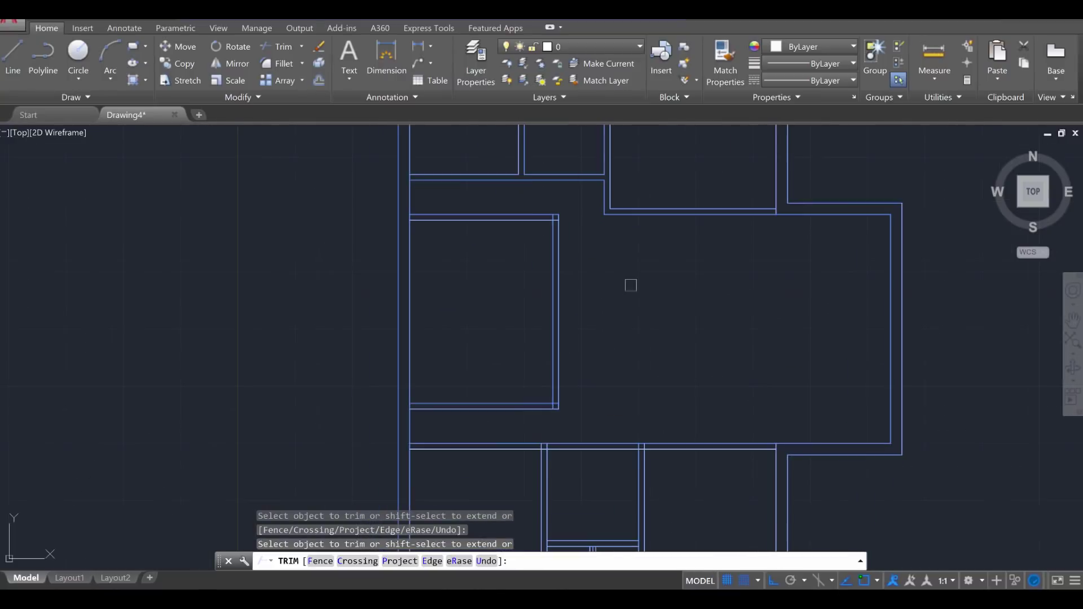
scroll(551, 208, up, 2)
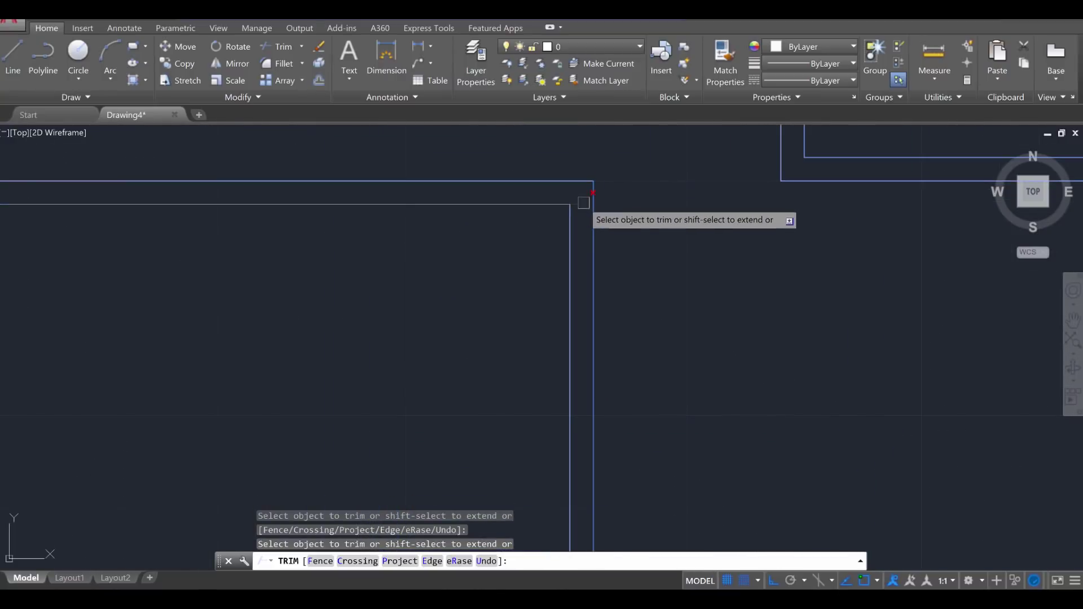
scroll(660, 360, down, 3)
scroll(634, 430, up, 2)
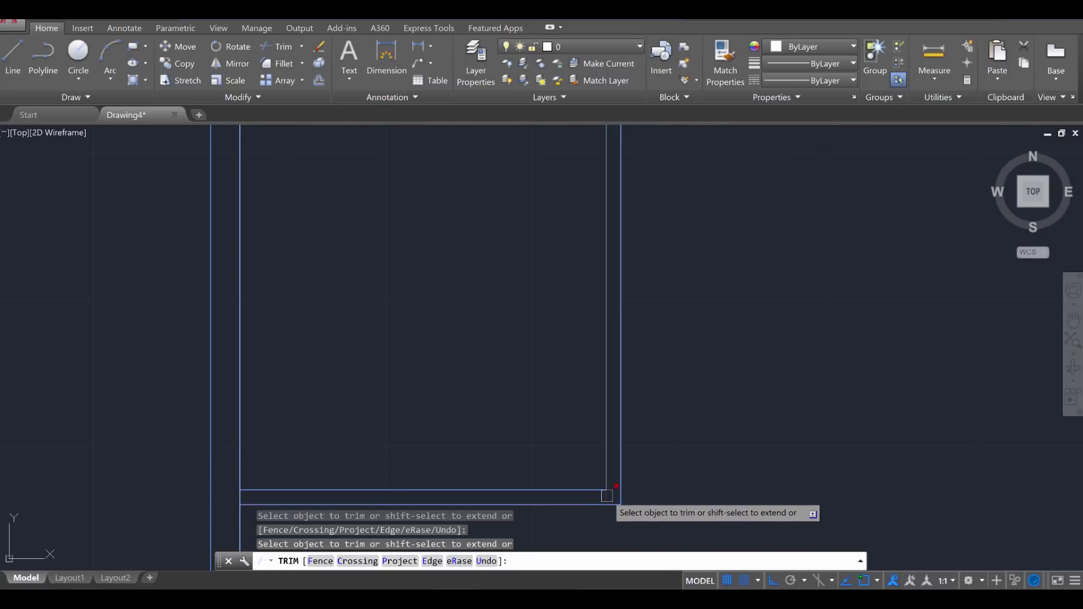
scroll(606, 496, down, 3)
scroll(609, 329, up, 2)
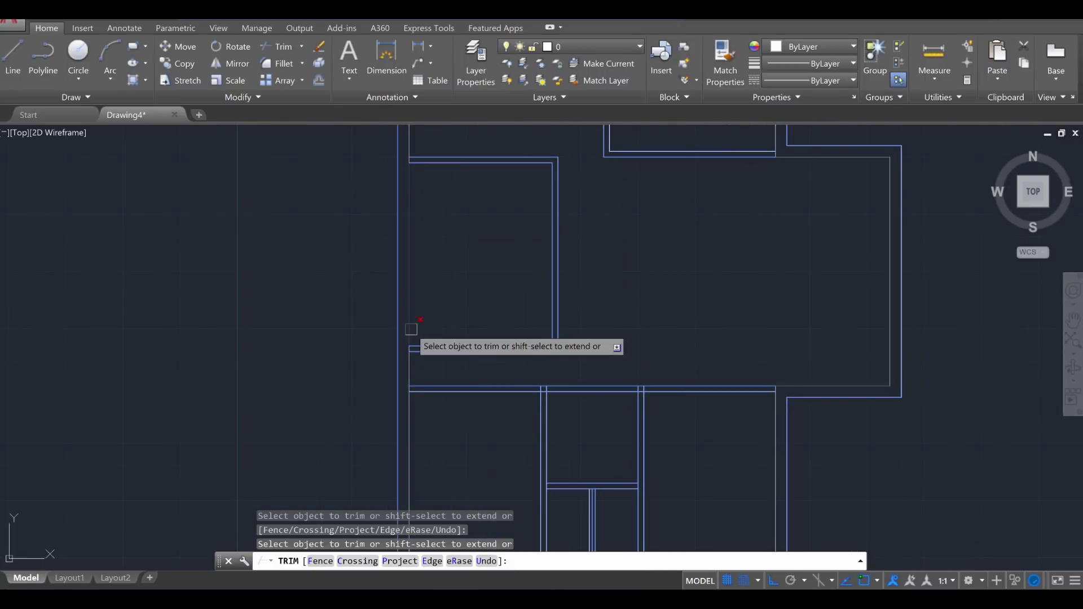
scroll(607, 331, up, 5)
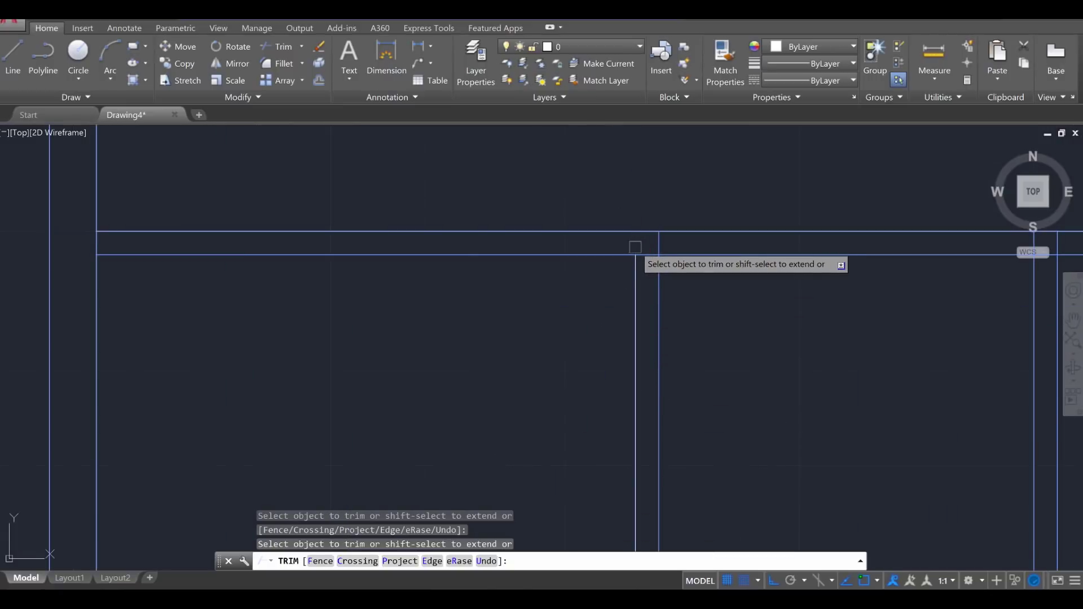
scroll(702, 344, down, 3)
scroll(654, 314, up, 3)
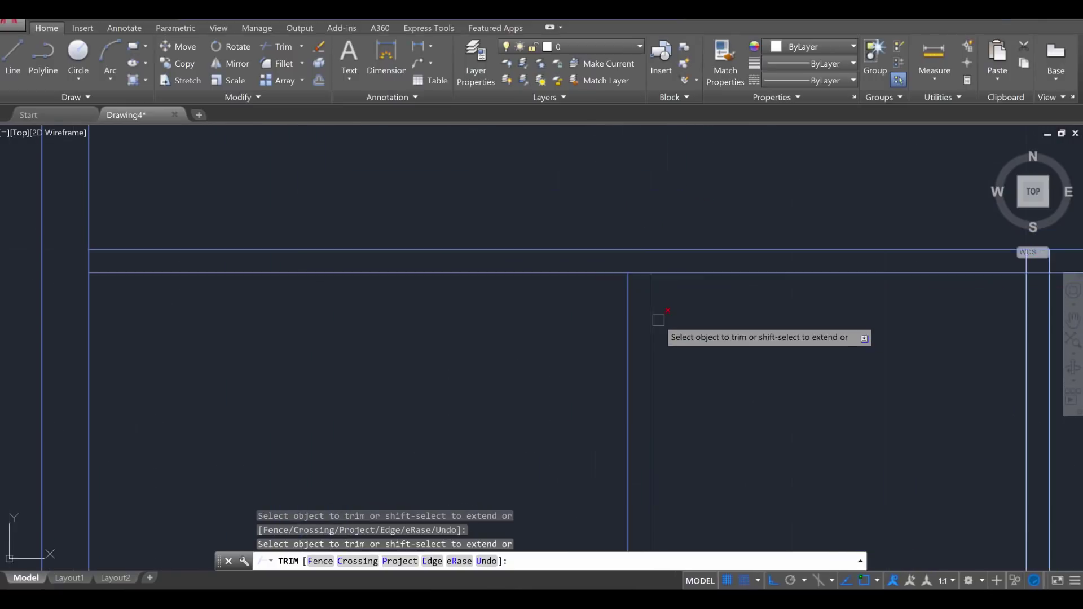
middle_drag(778, 371, 416, 358)
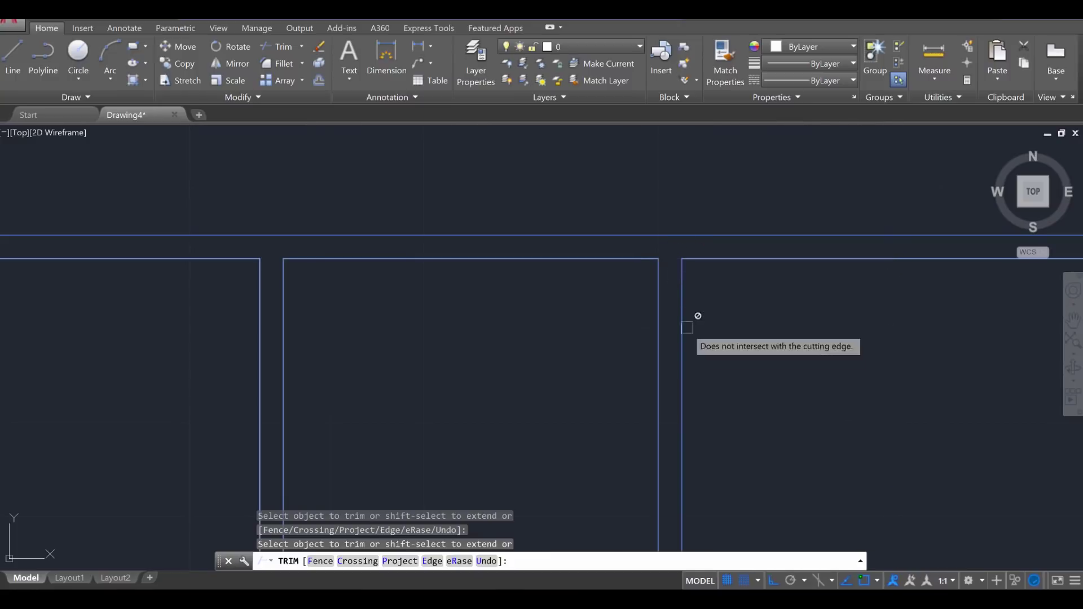
scroll(734, 446, down, 4)
scroll(652, 341, up, 4)
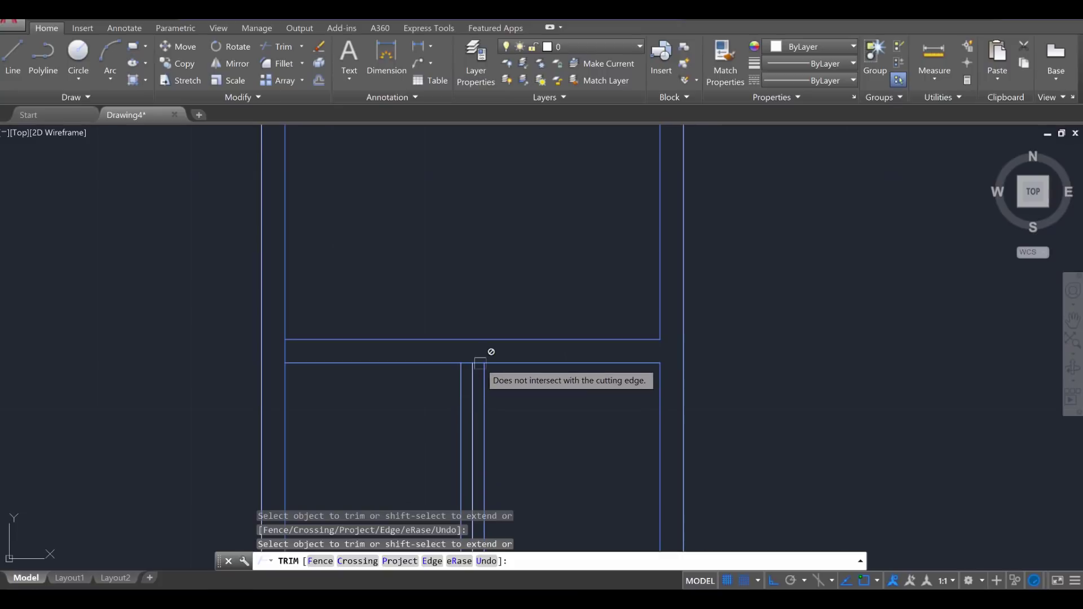
scroll(338, 358, down, 3)
mouse_move(409, 367)
middle_down()
mouse_move(495, 343)
mouse_move(540, 363)
mouse_move(533, 384)
middle_up()
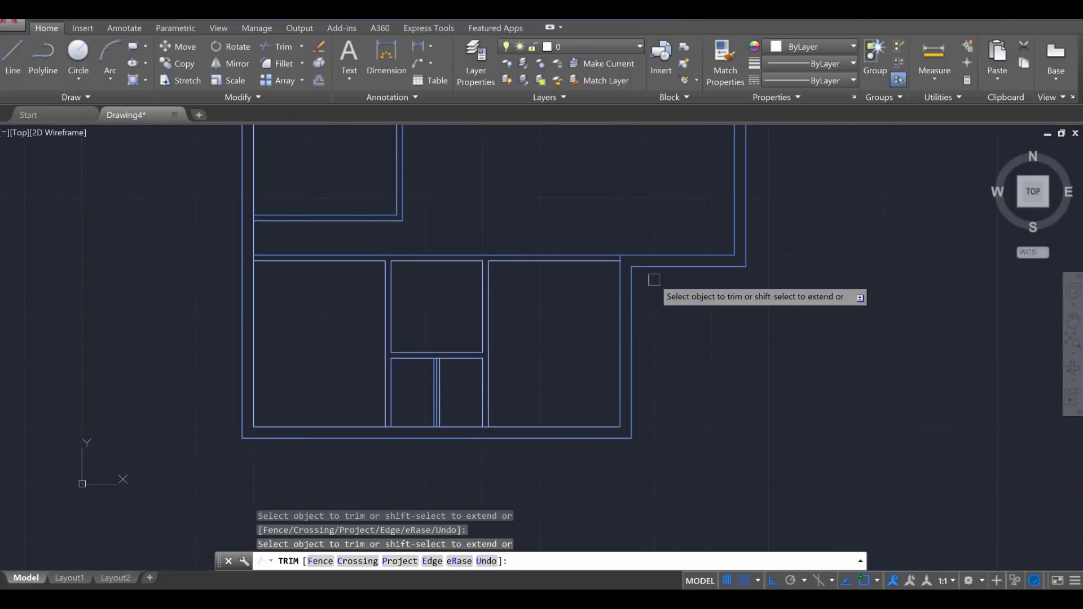
mouse_move(551, 295)
middle_down()
mouse_move(652, 300)
mouse_move(672, 353)
mouse_move(664, 376)
middle_up()
scroll(664, 376, up, 2)
scroll(496, 476, up, 2)
scroll(471, 447, up, 2)
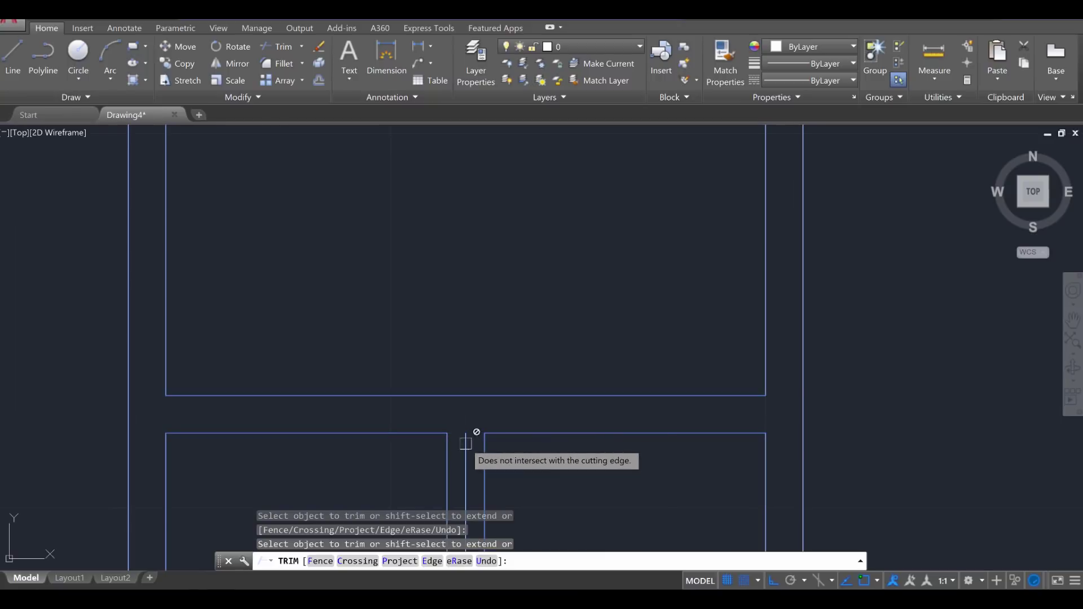
scroll(479, 433, down, 4)
middle_drag(505, 363, 587, 350)
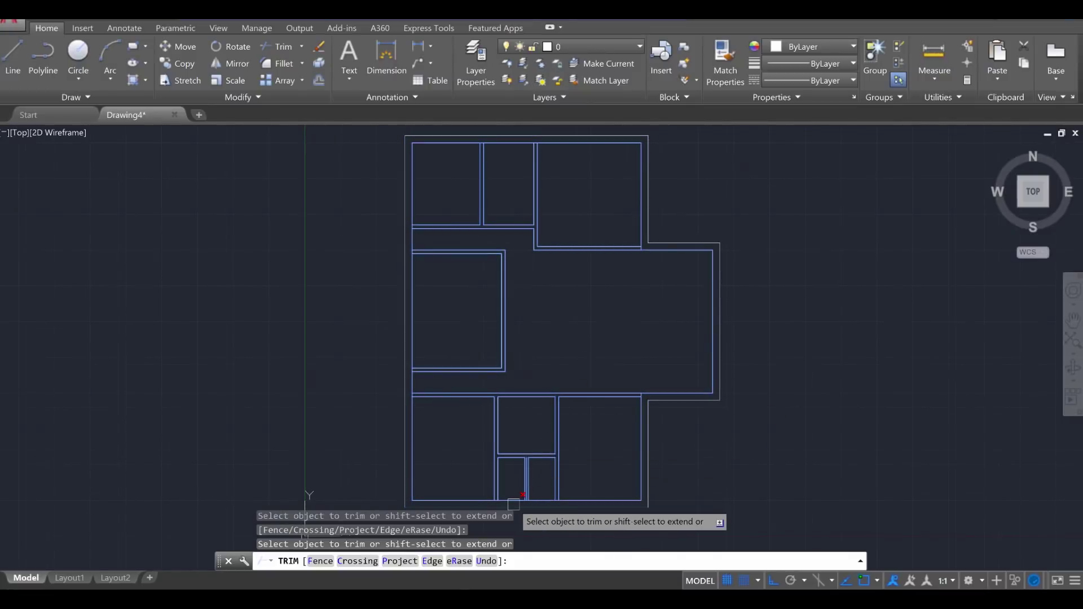
scroll(520, 504, up, 4)
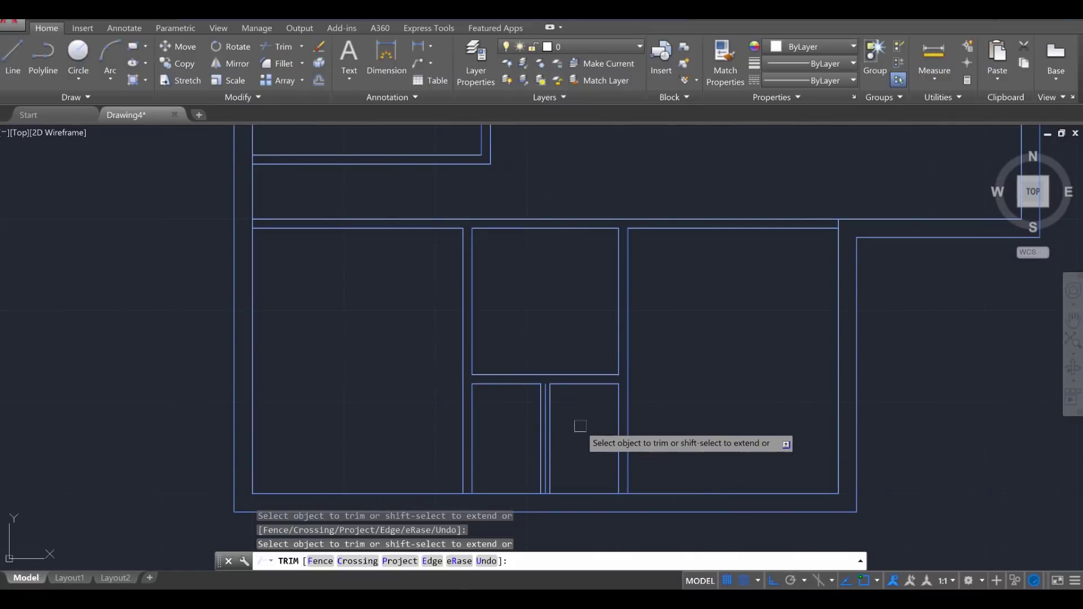
key(Escape)
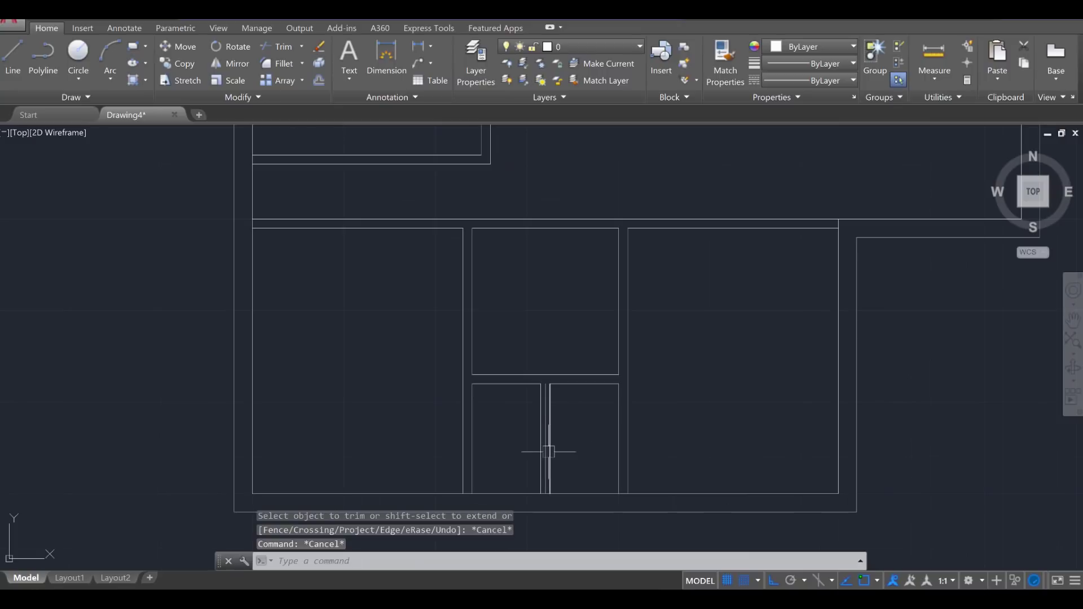
- Erase the stray vertical line between the two small bottom rooms
scroll(541, 389, up, 5)
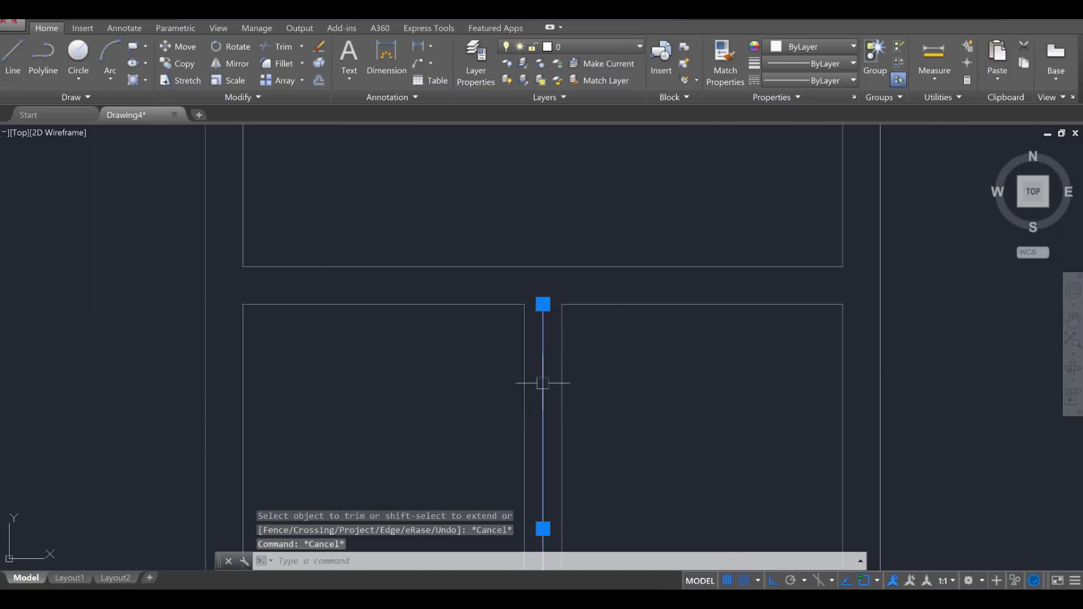
scroll(588, 403, down, 3)
key(Delete)
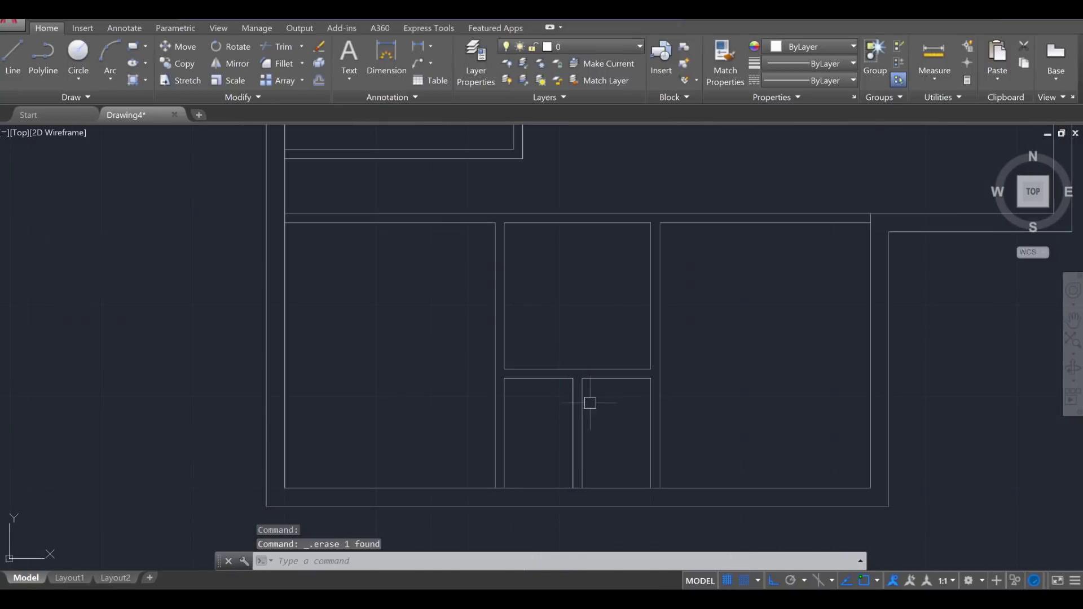
scroll(653, 350, down, 6)
scroll(619, 337, up, 2)
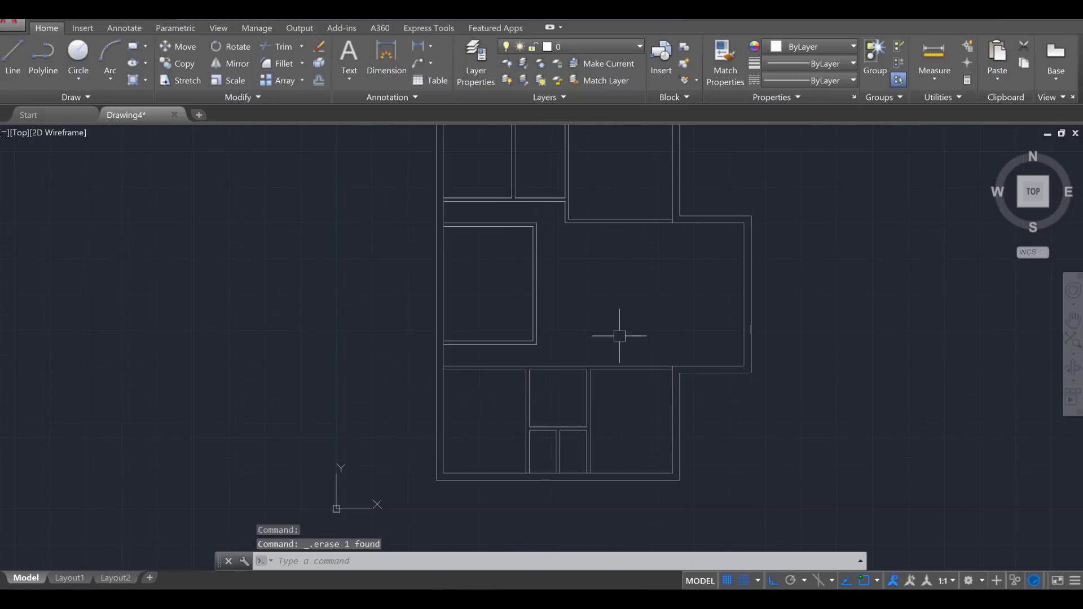
middle_drag(619, 337, 608, 368)
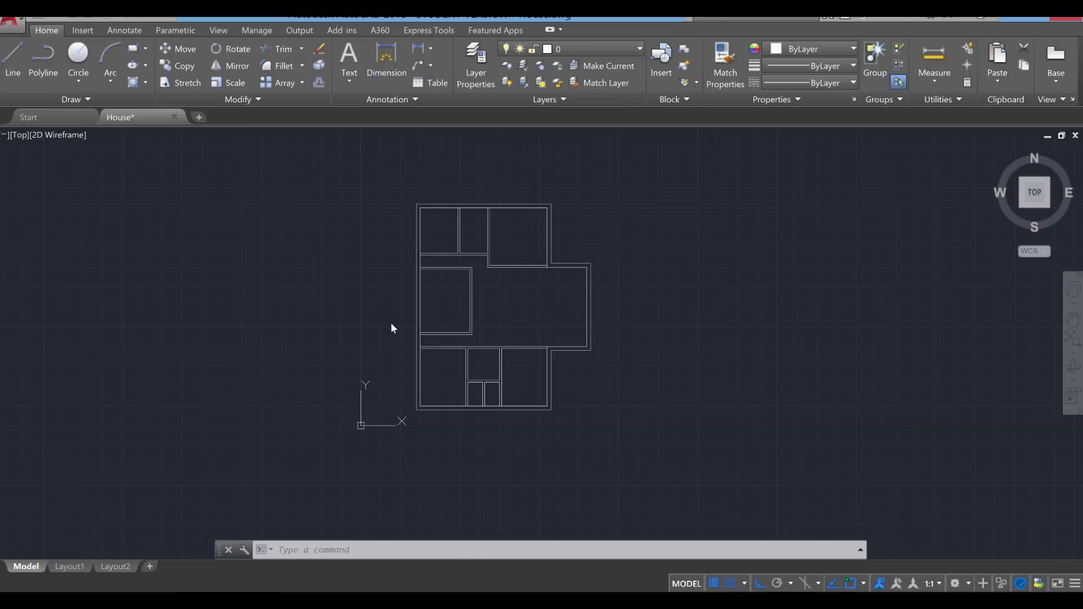
- Copy the whole floor plan 68 units left, using its top-right corner as base point
text(copy)
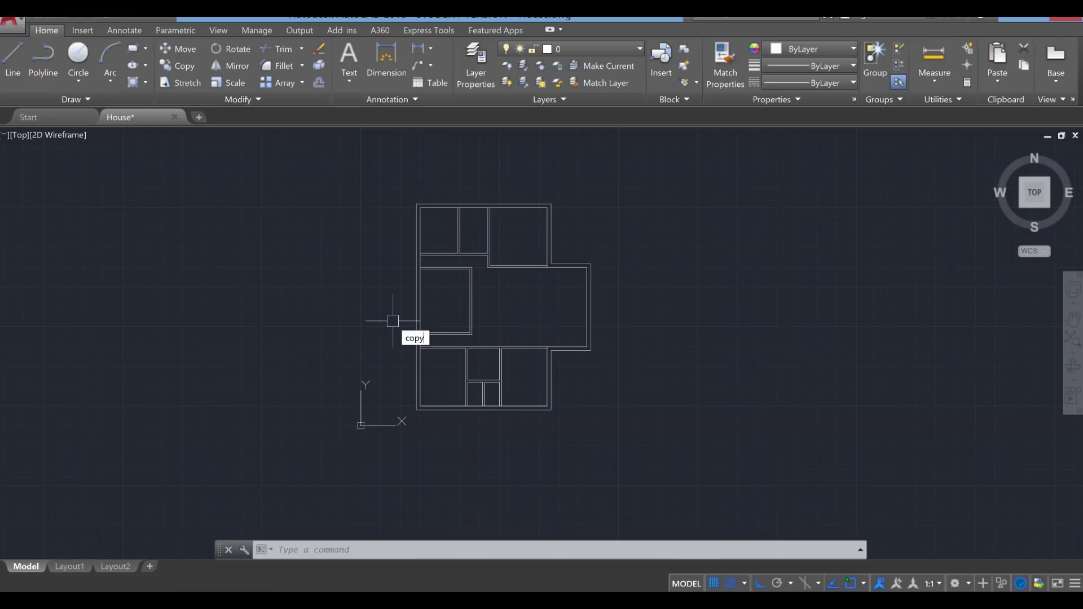
key(Return)
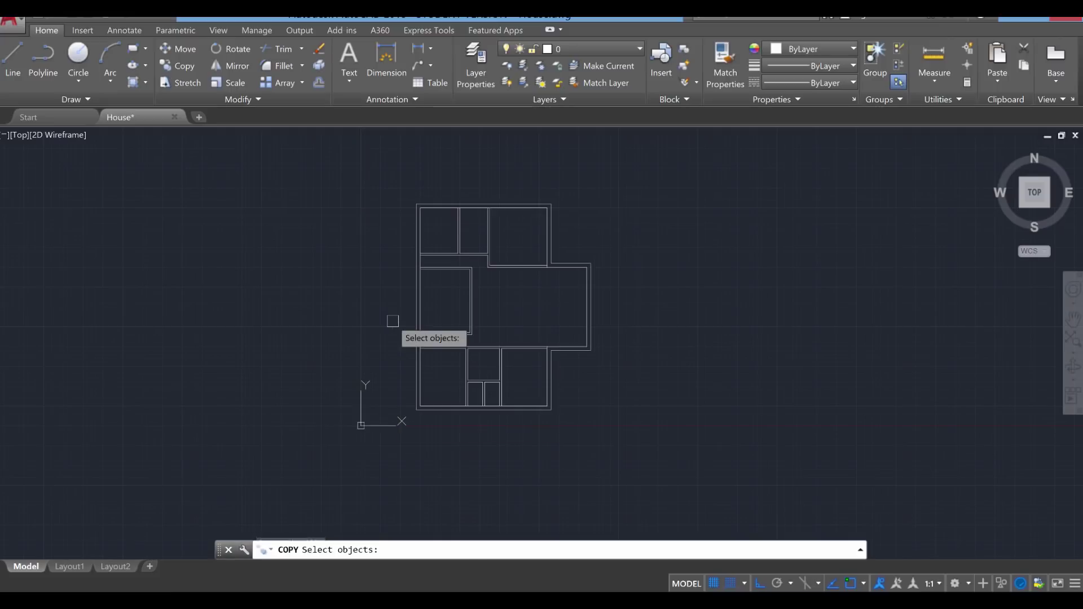
click(389, 165)
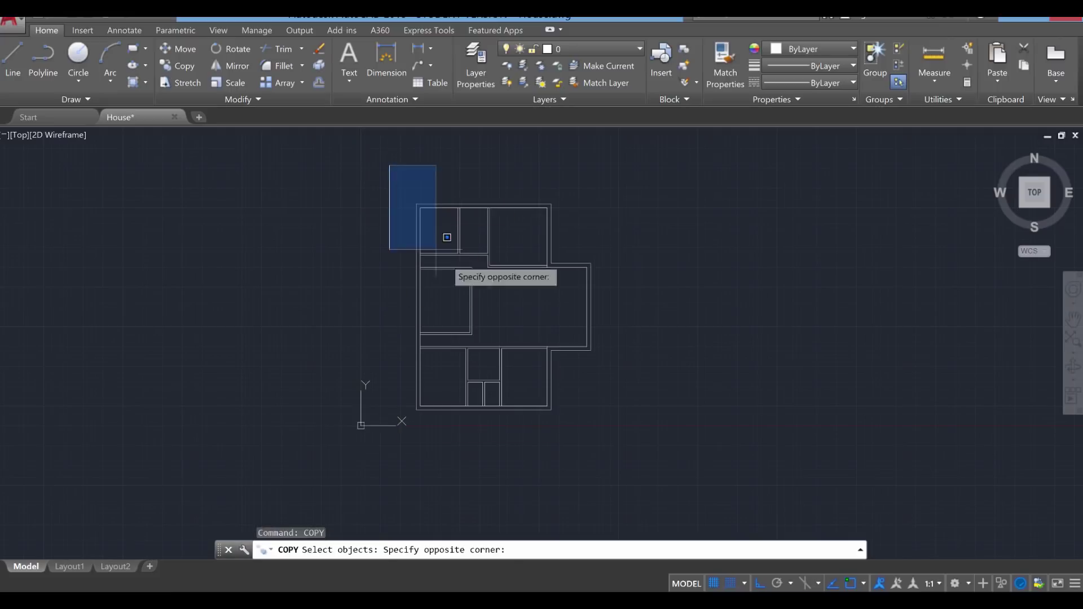
click(668, 470)
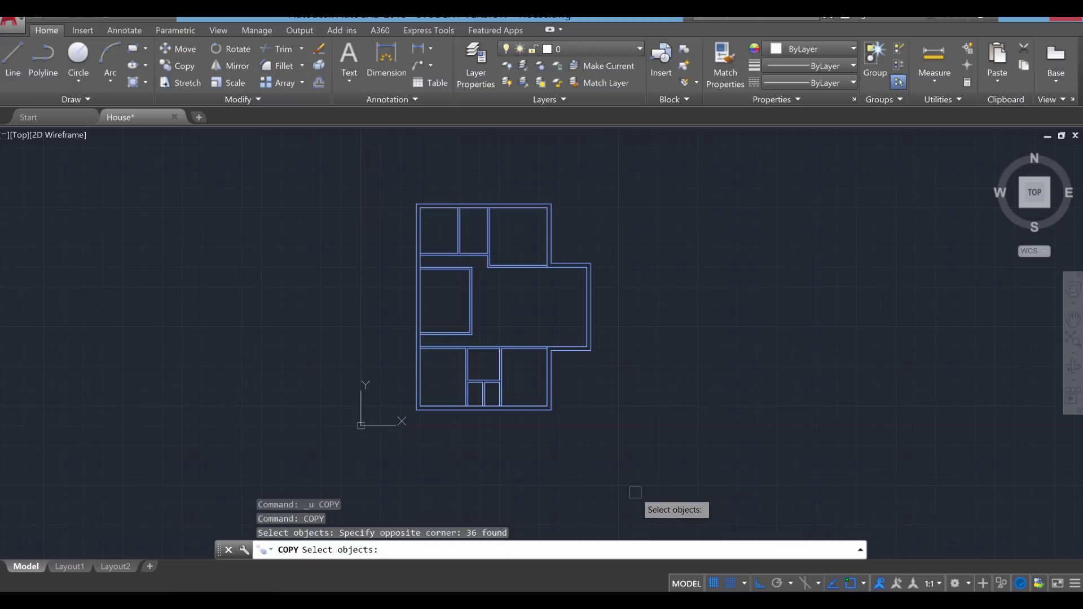
key(Return)
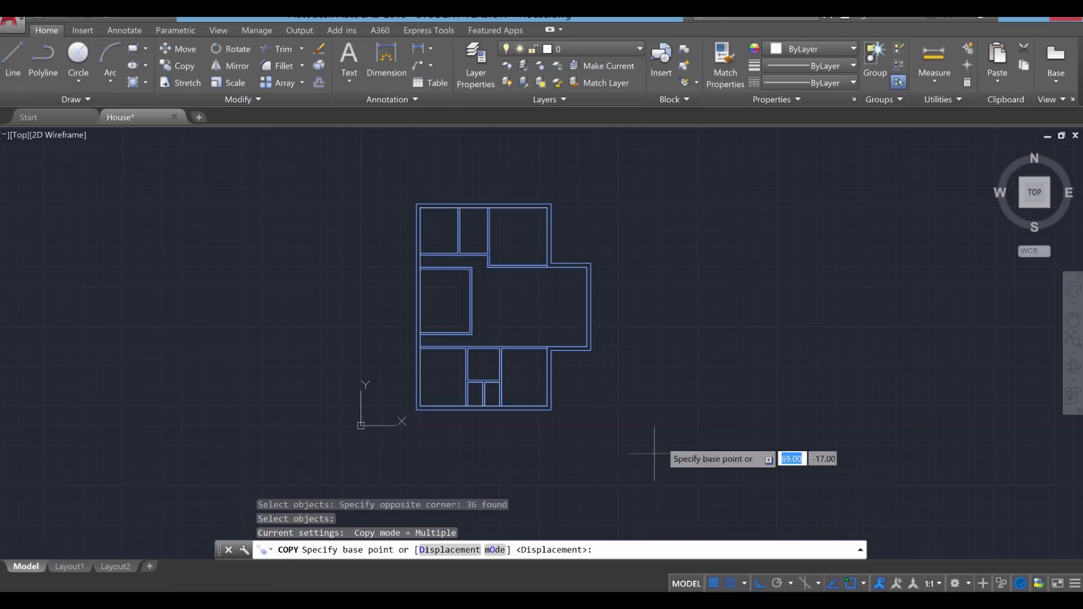
scroll(546, 171, up, 6)
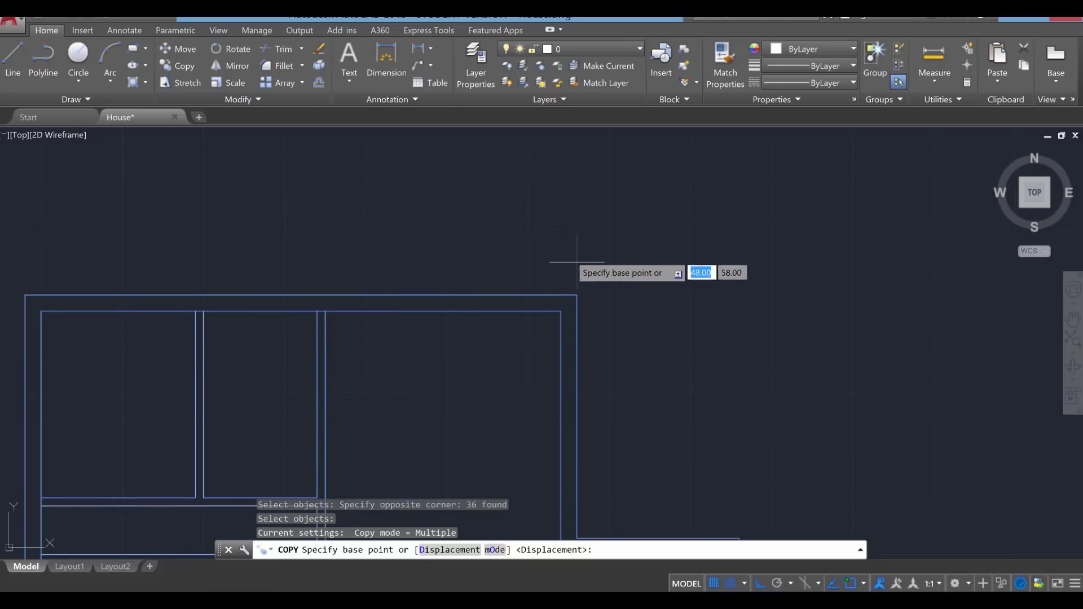
click(576, 294)
scroll(577, 290, down, 5)
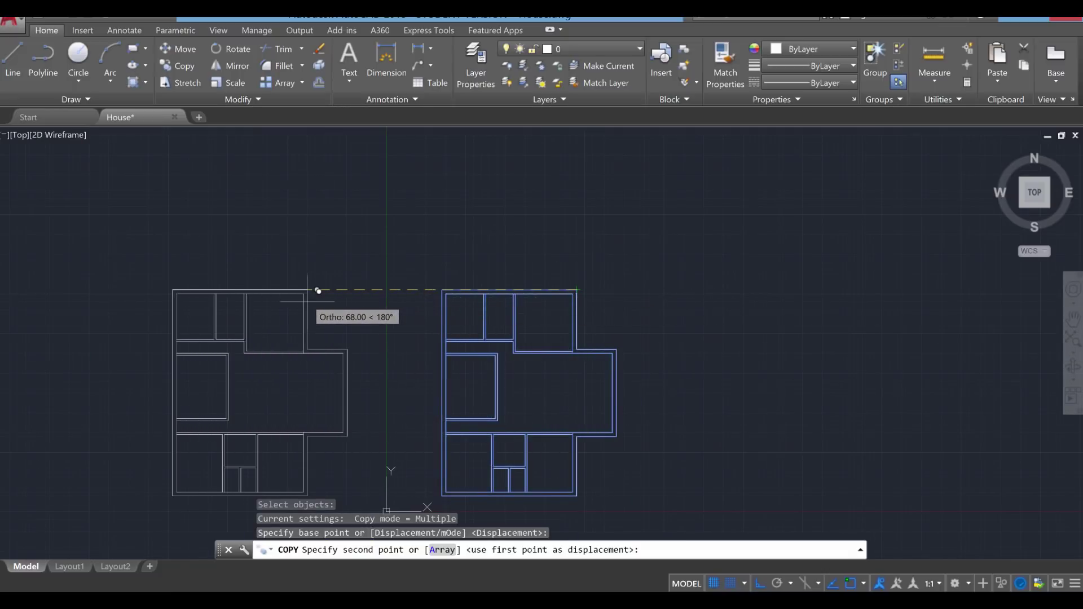
click(318, 290)
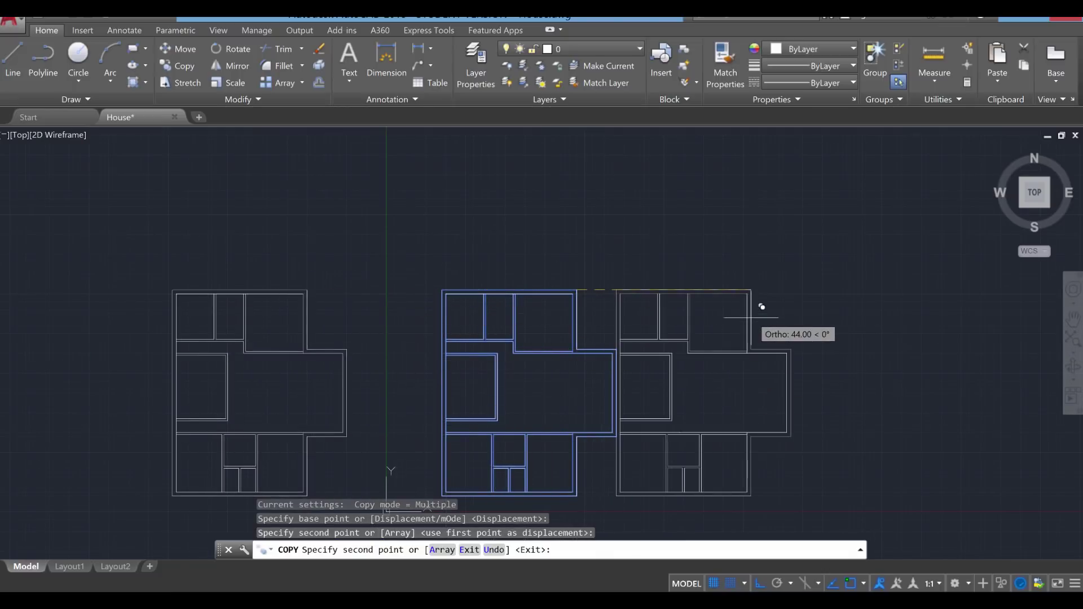
key(Escape)
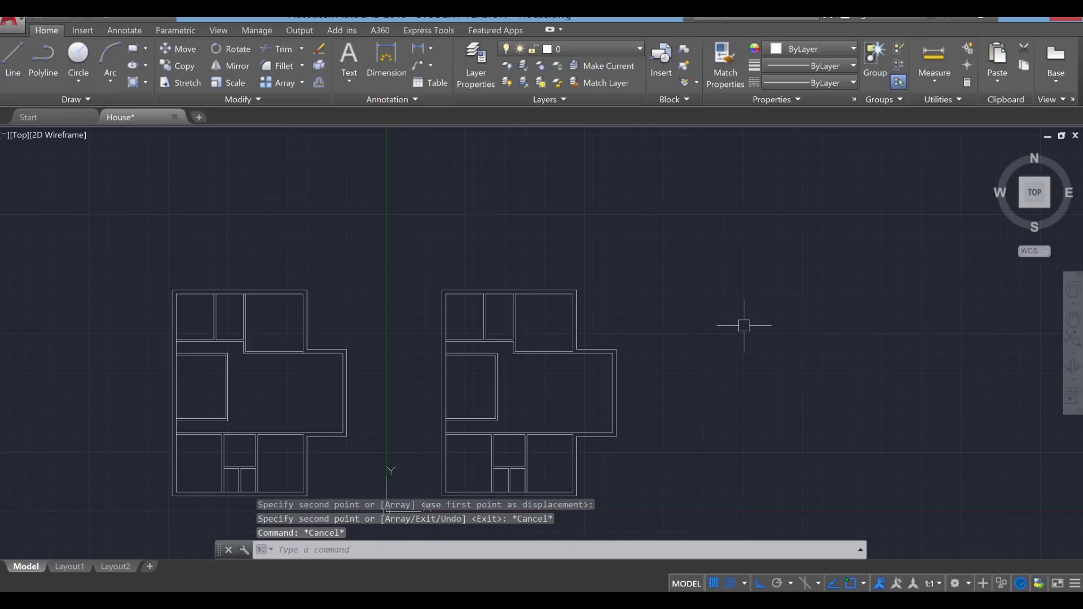
middle_drag(725, 334, 682, 266)
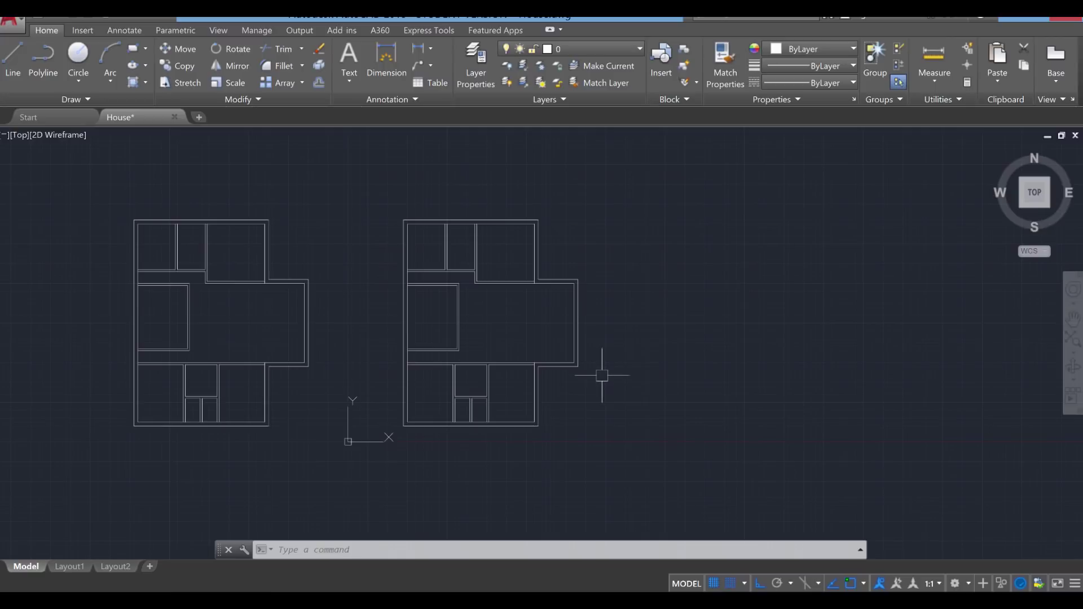
- Orbit both floor plans into an oblique 3D view and zoom to frame them
shift+middle_drag(543, 321, 356, 322)
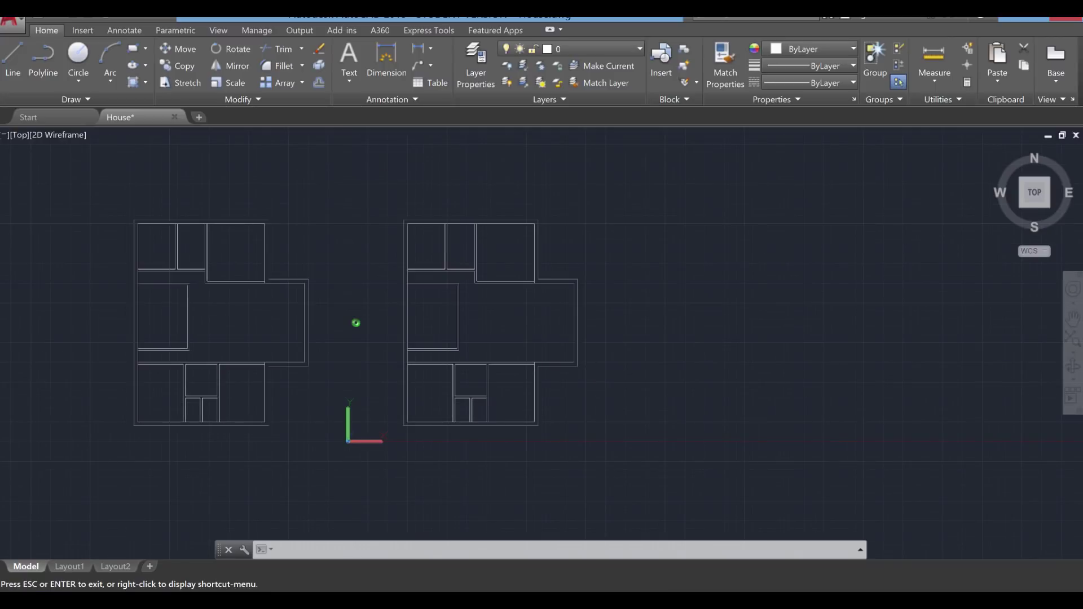
shift+middle_drag(540, 324, 517, 225)
scroll(514, 369, up, 2)
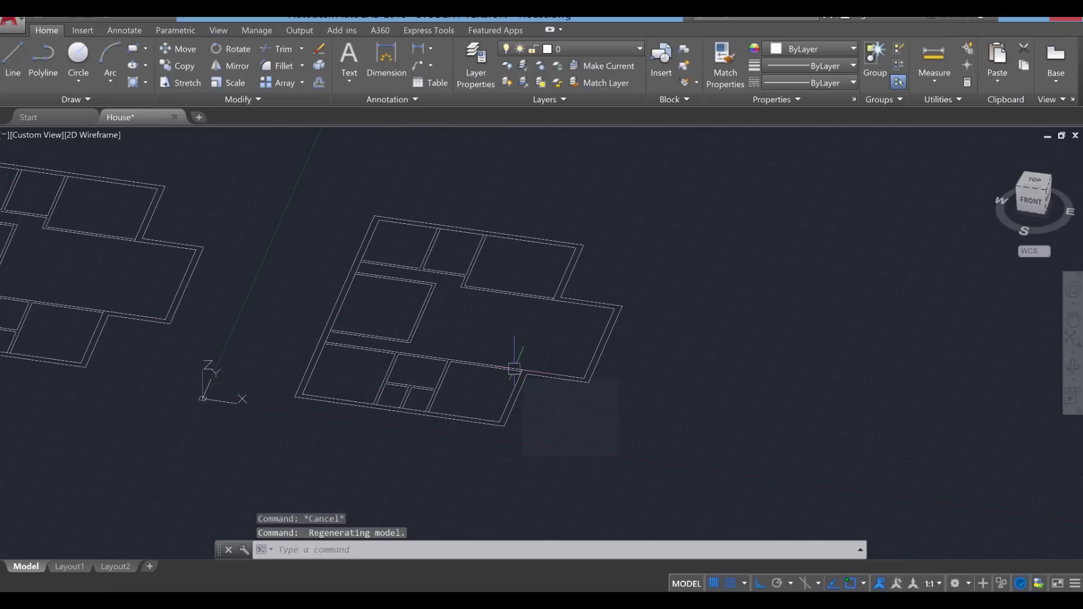
scroll(514, 369, up, 2)
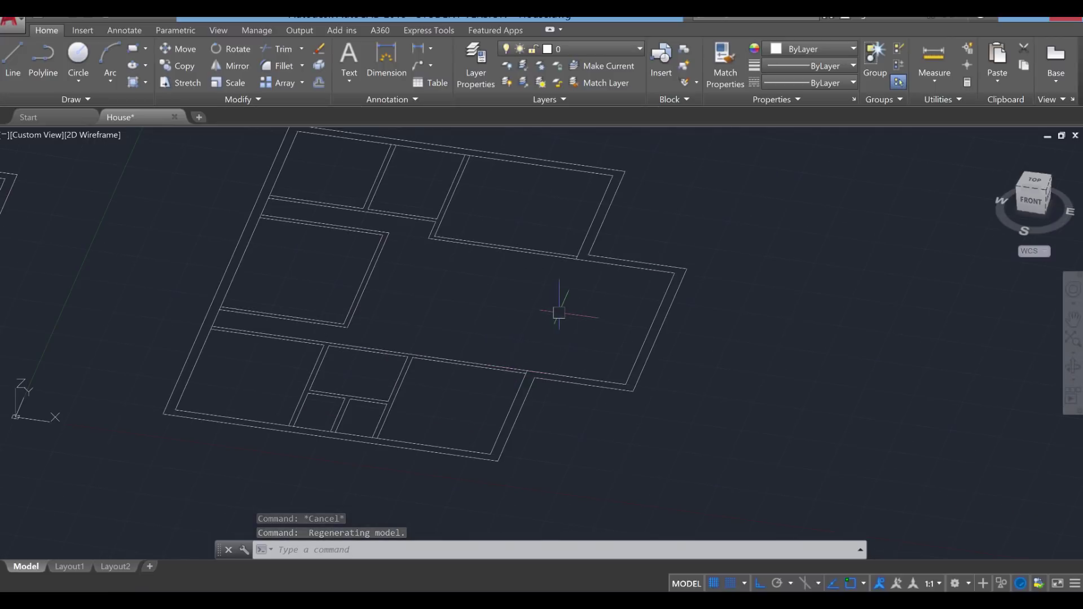
scroll(559, 313, down, 3)
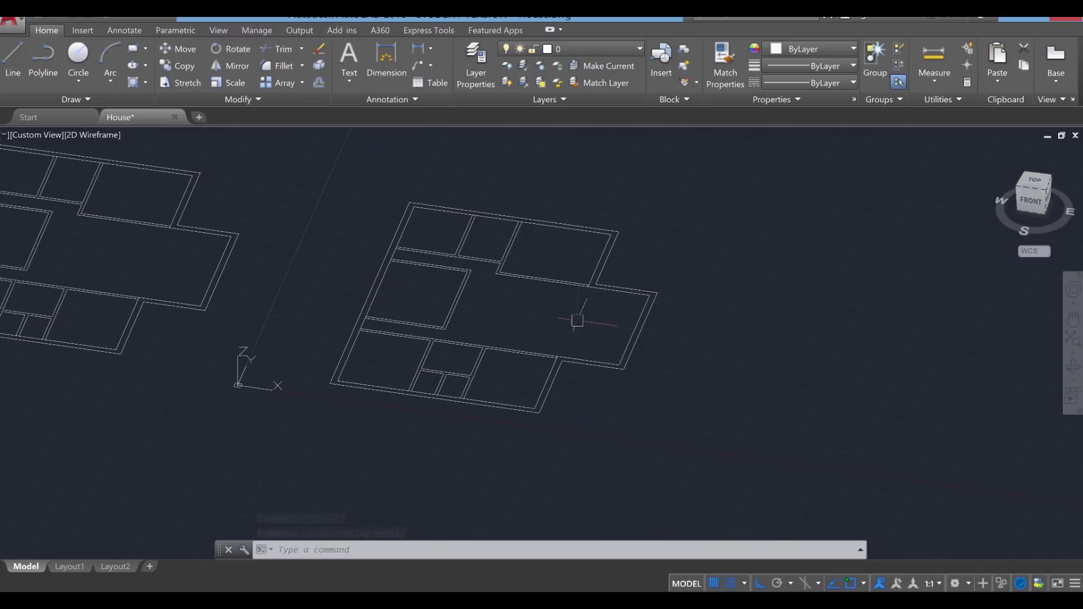
shift+middle_drag(577, 320, 572, 311)
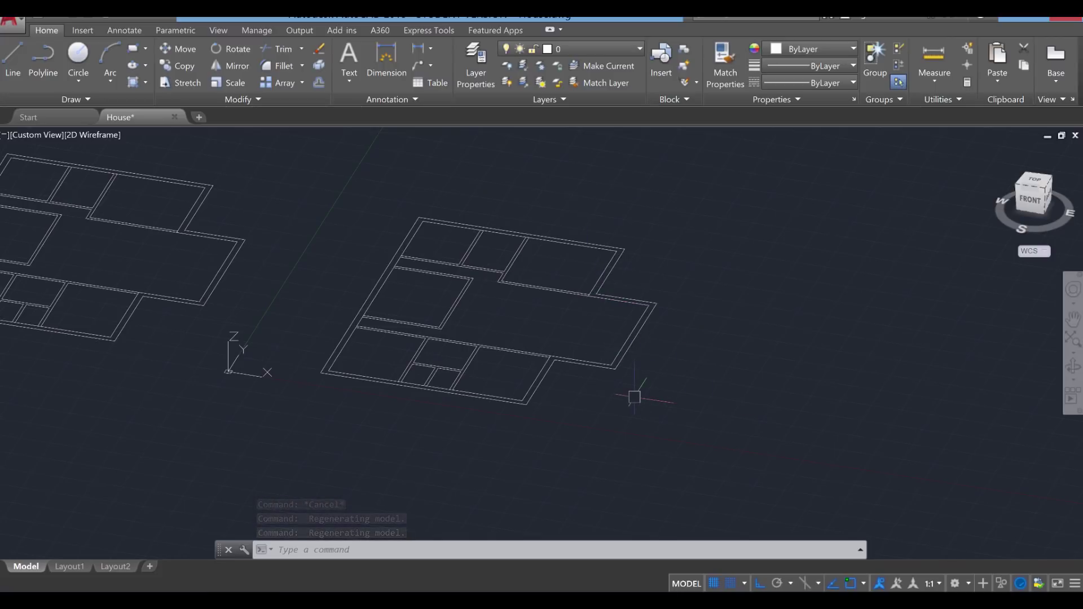
- Extrude the right-hand plan's outer and inner wall outlines to a height of 12
text(e)
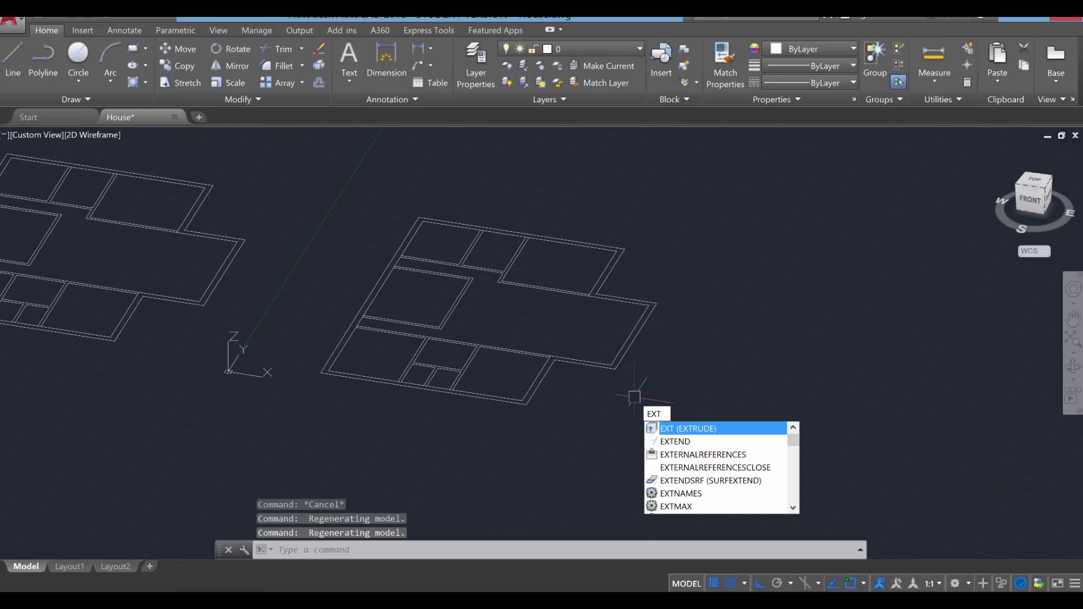
key(Return)
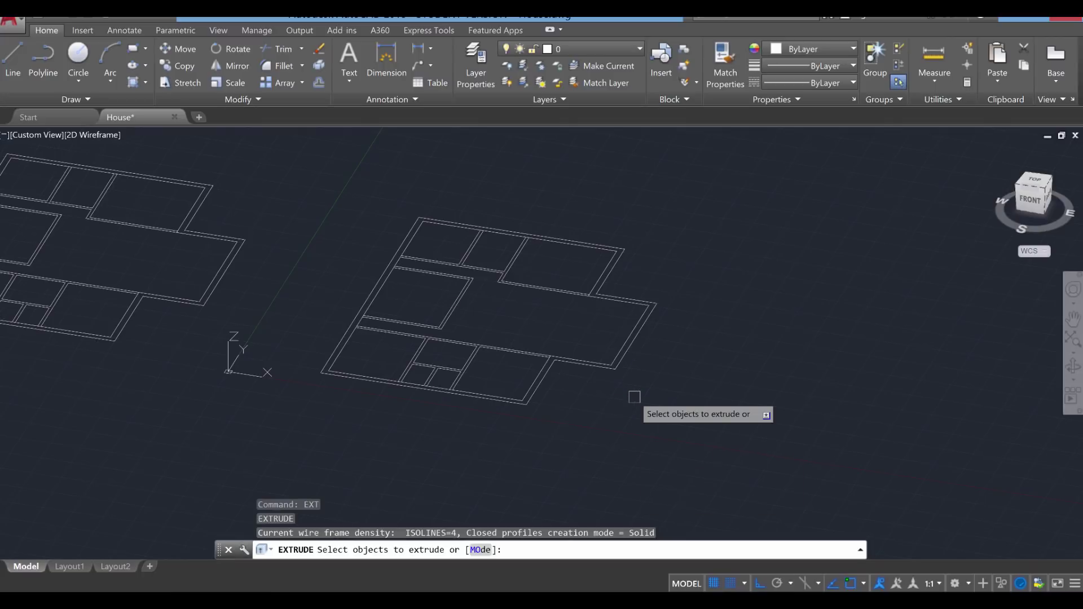
click(626, 360)
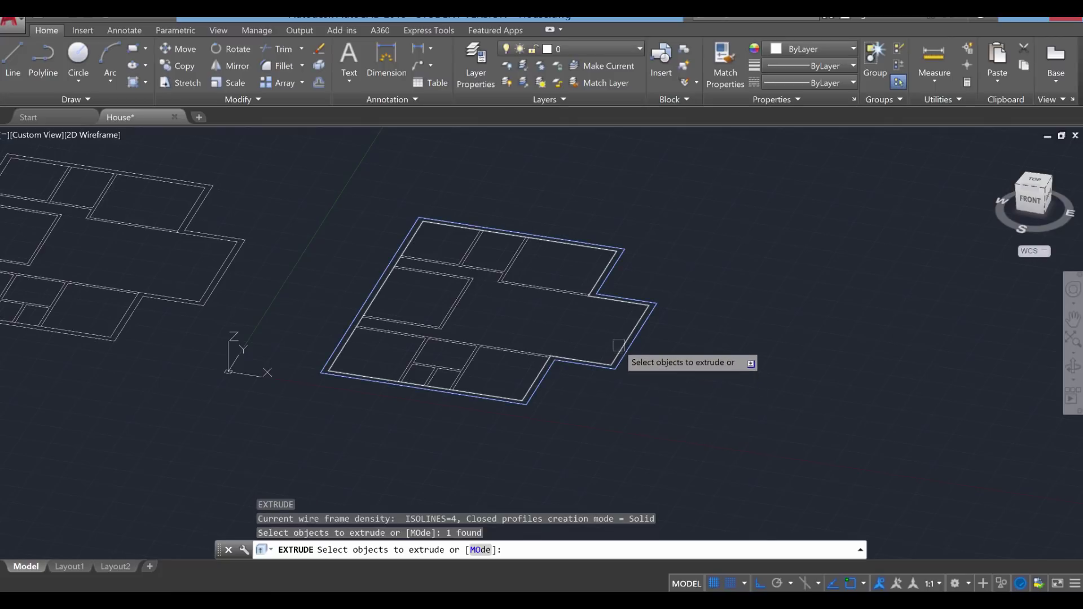
click(619, 344)
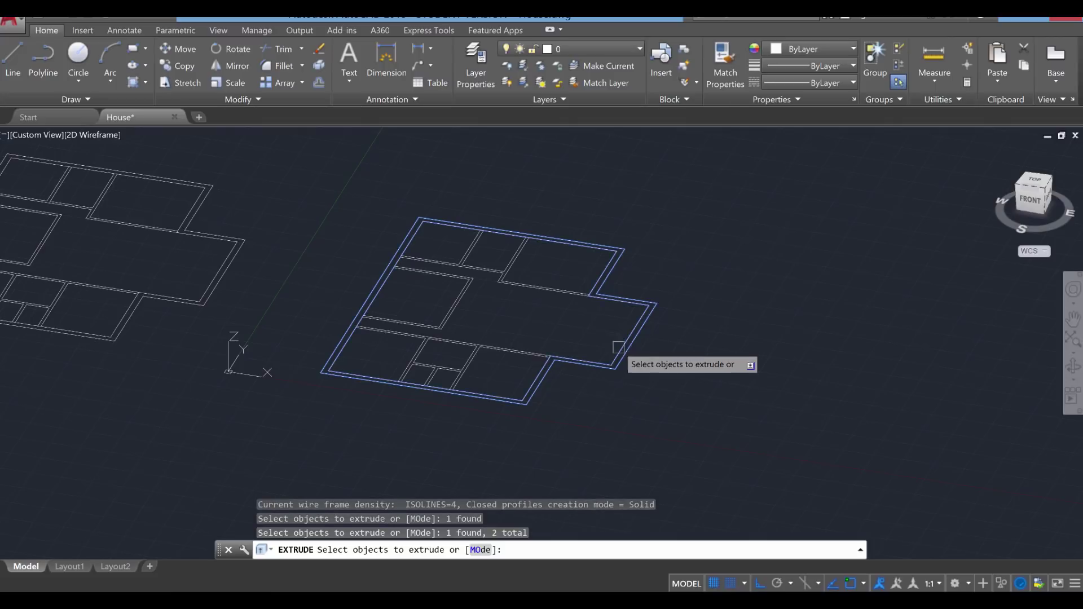
key(Return)
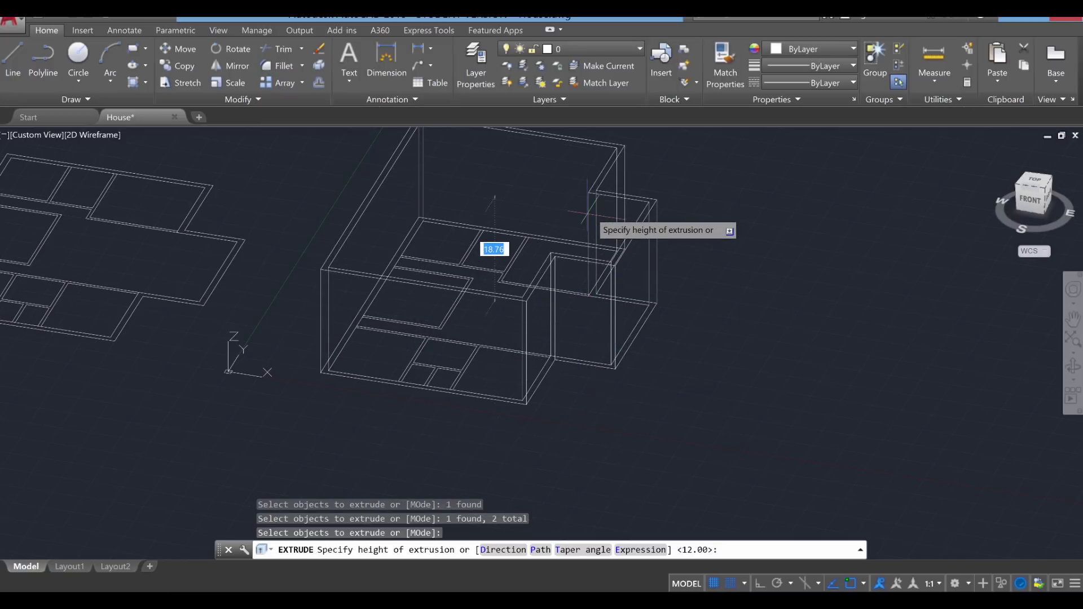
text(12)
key(Return)
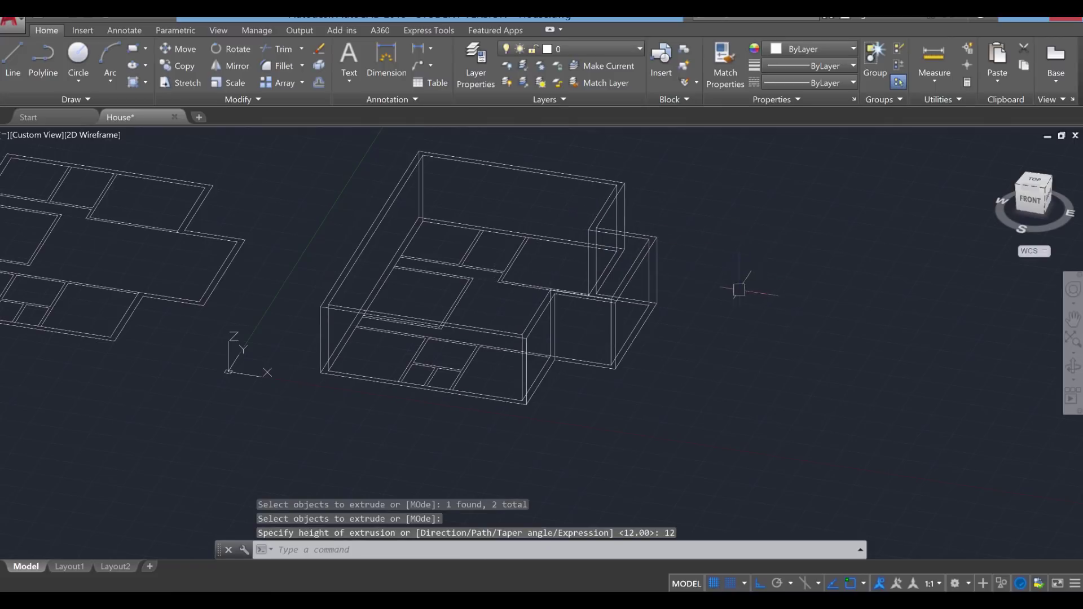
scroll(863, 323, down, 2)
scroll(818, 333, up, 2)
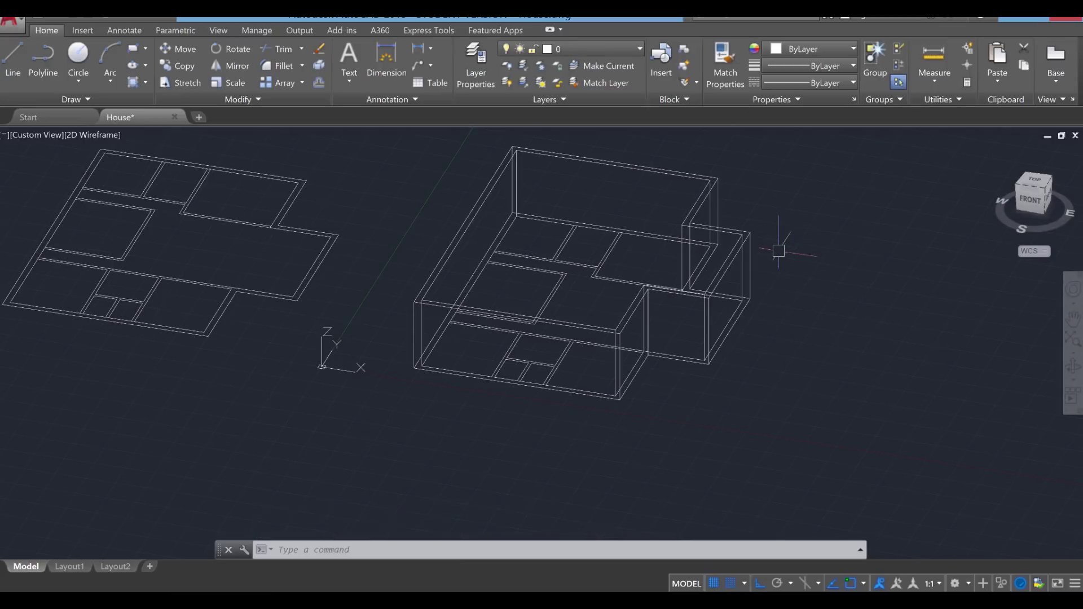
key(Escape)
key(Escape)
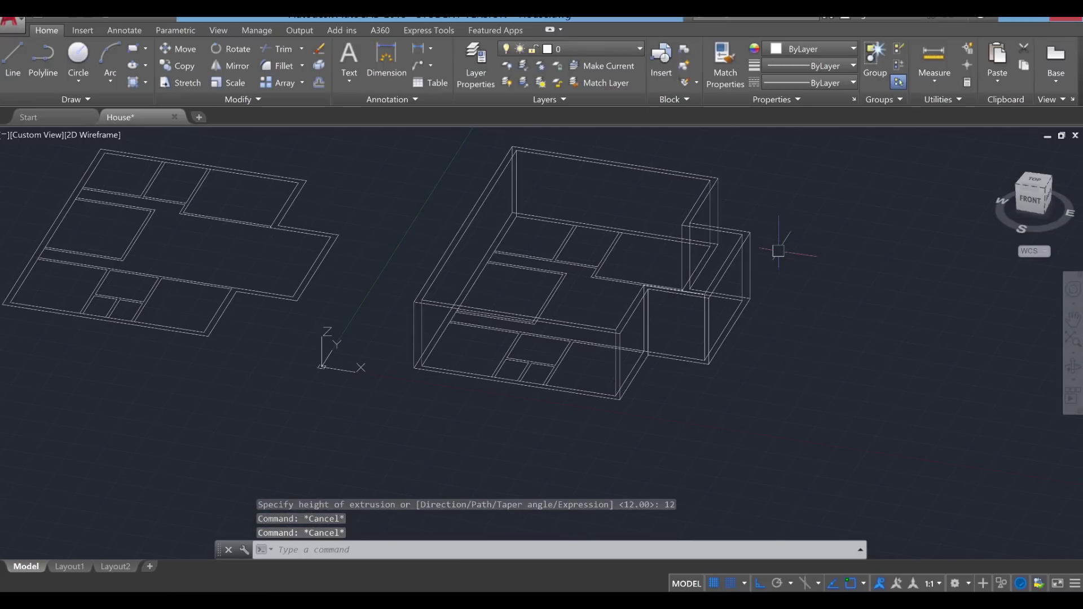
- Switch the visual style to Shaded and orbit and pan to centre the house solid
click(91, 135)
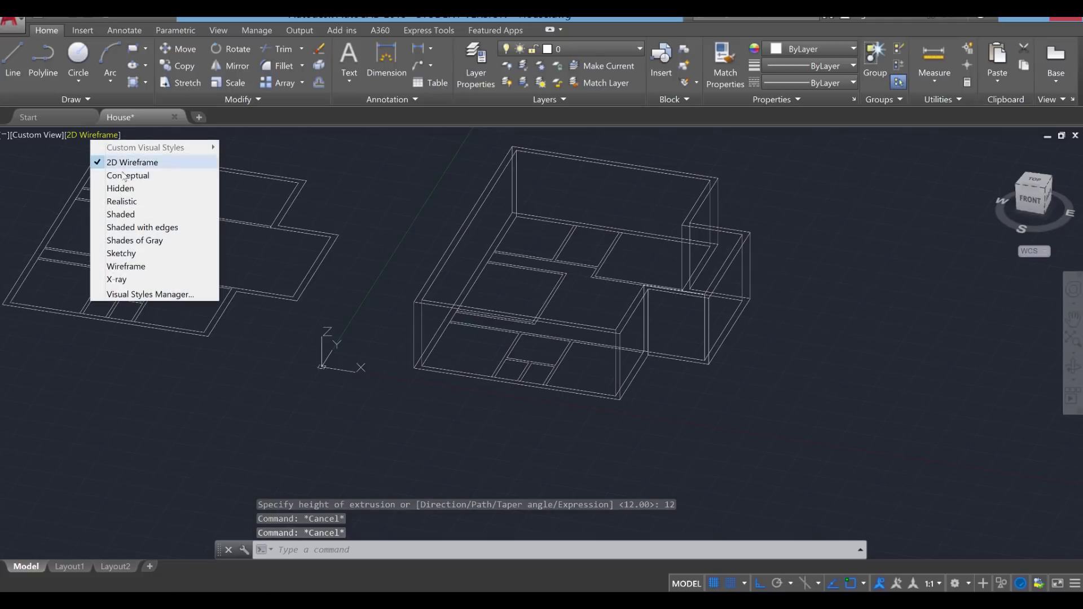
click(53, 146)
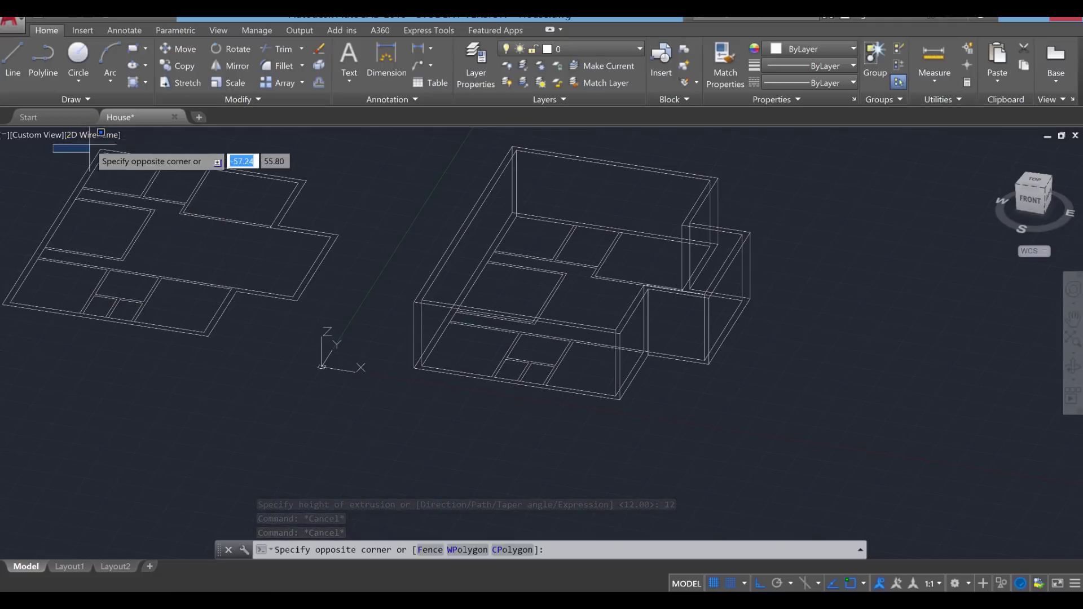
key(Escape)
click(96, 136)
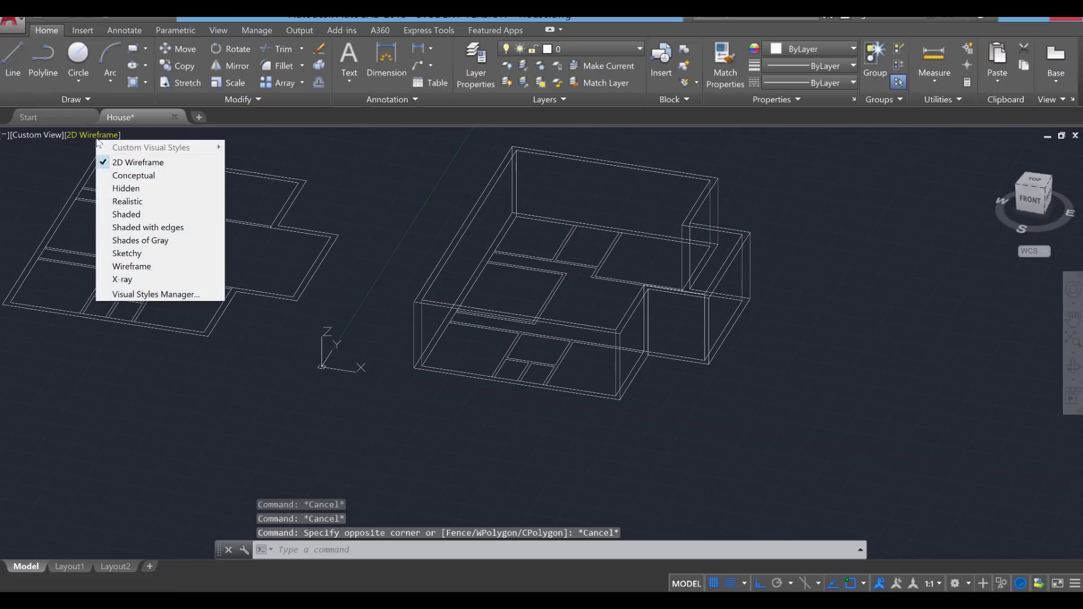
click(132, 214)
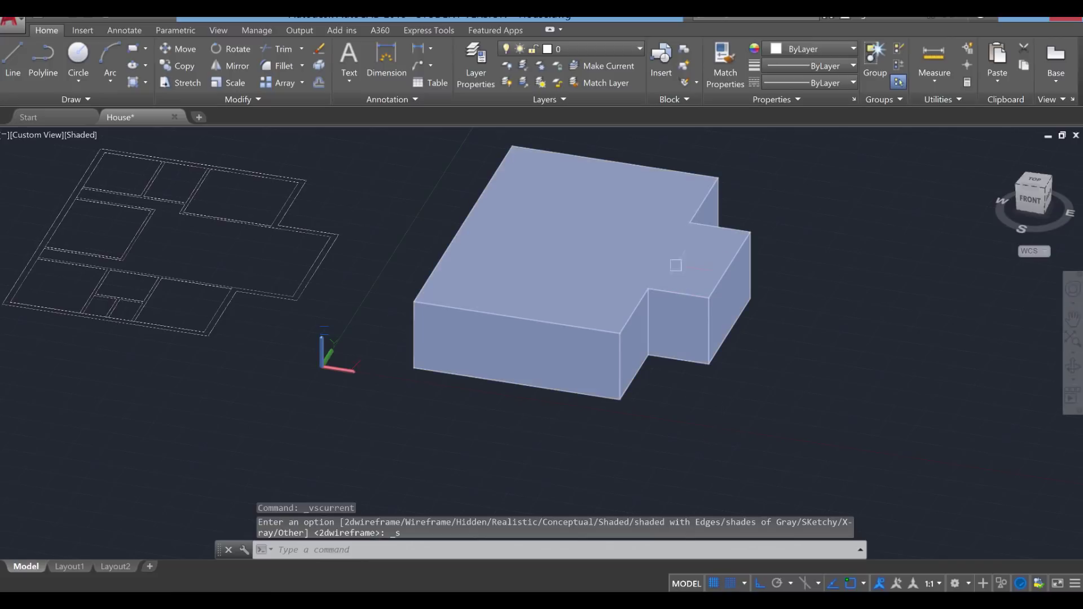
shift+middle_drag(746, 403, 797, 406)
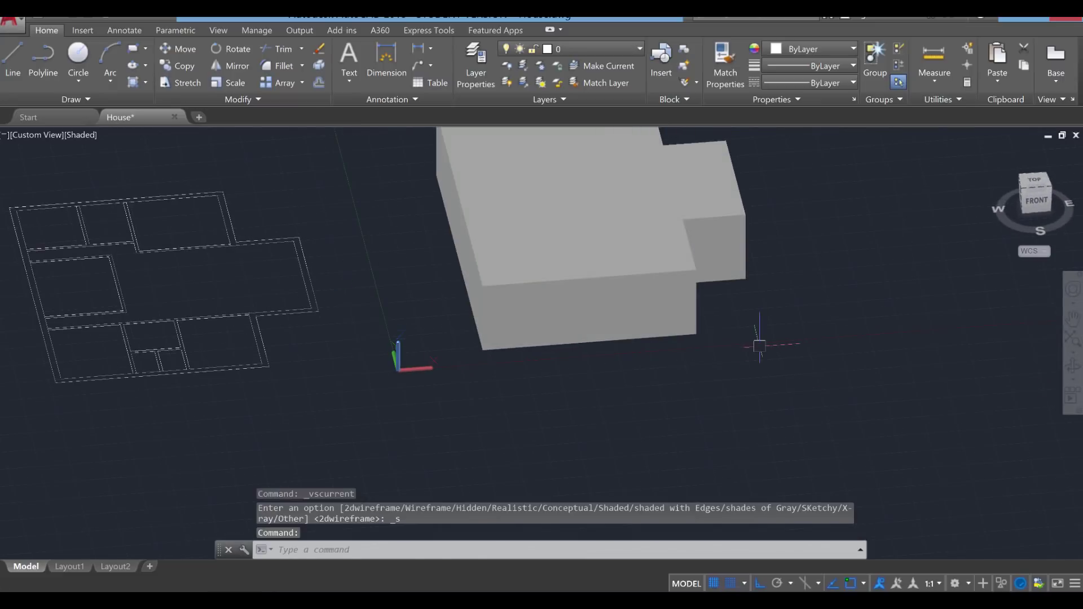
middle_drag(759, 346, 666, 388)
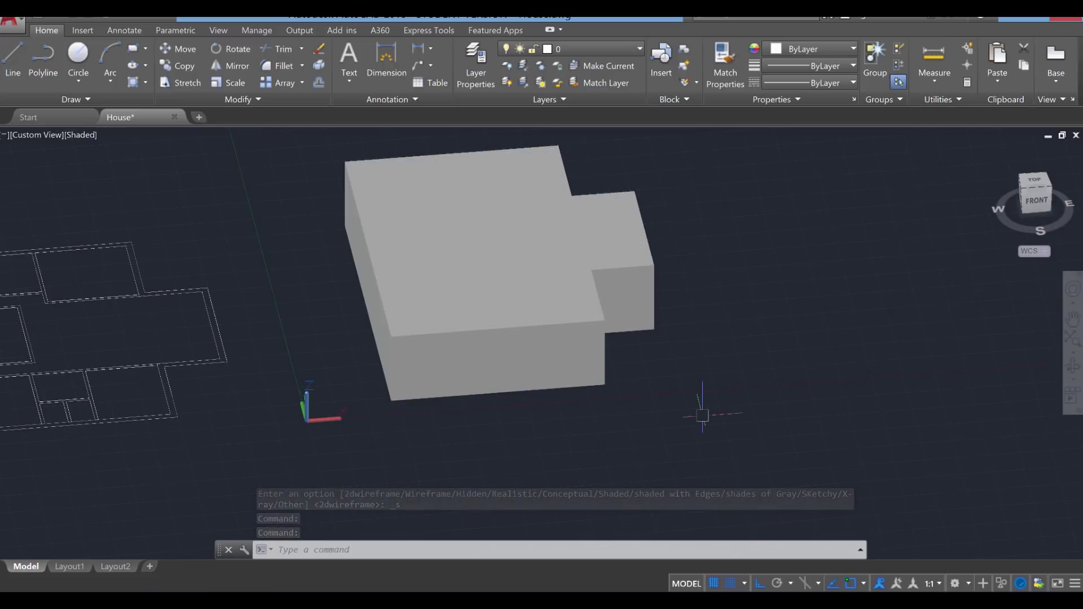
- Subtract the inner solid from the outer house solid, leaving hollow walls
text(su)
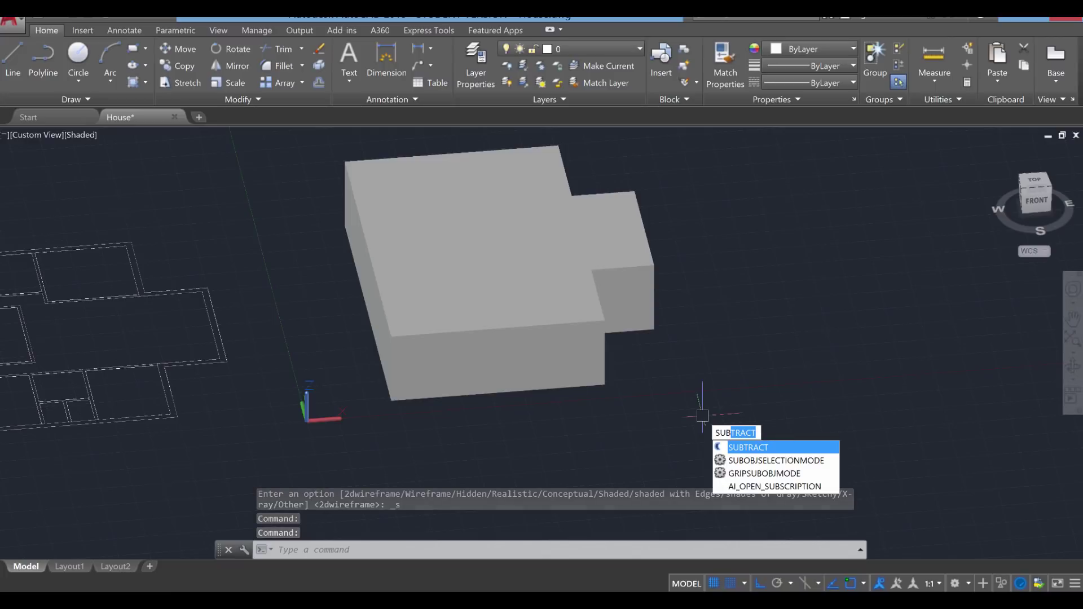
key(Return)
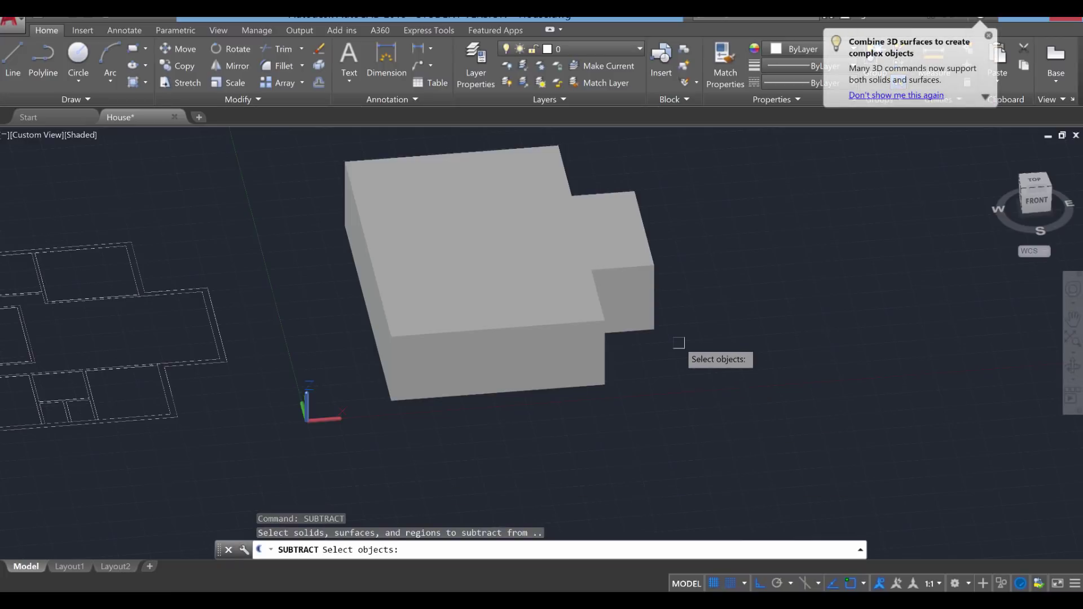
click(649, 287)
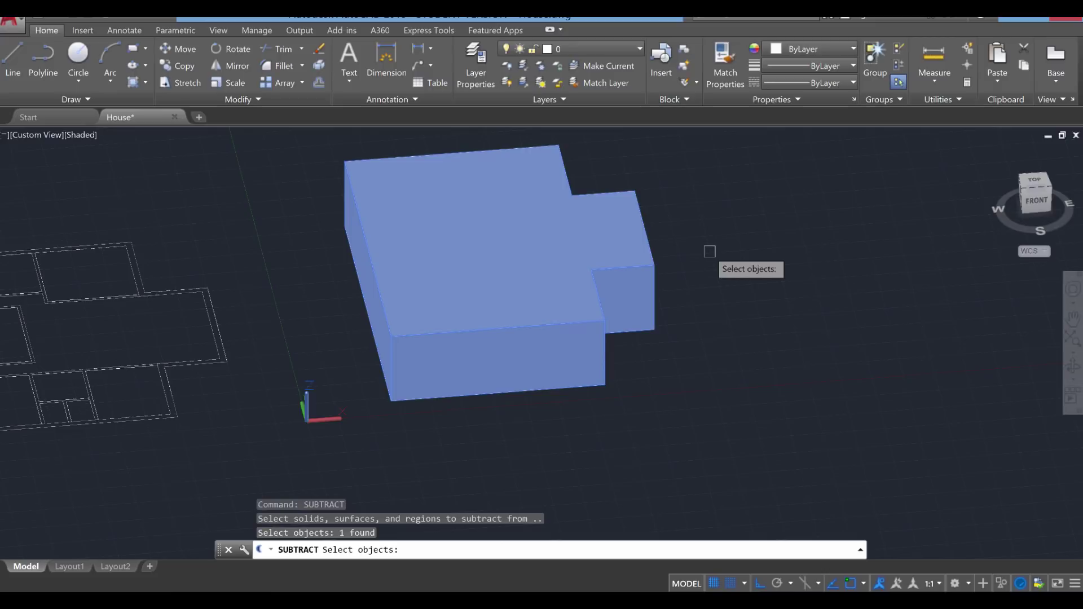
key(Return)
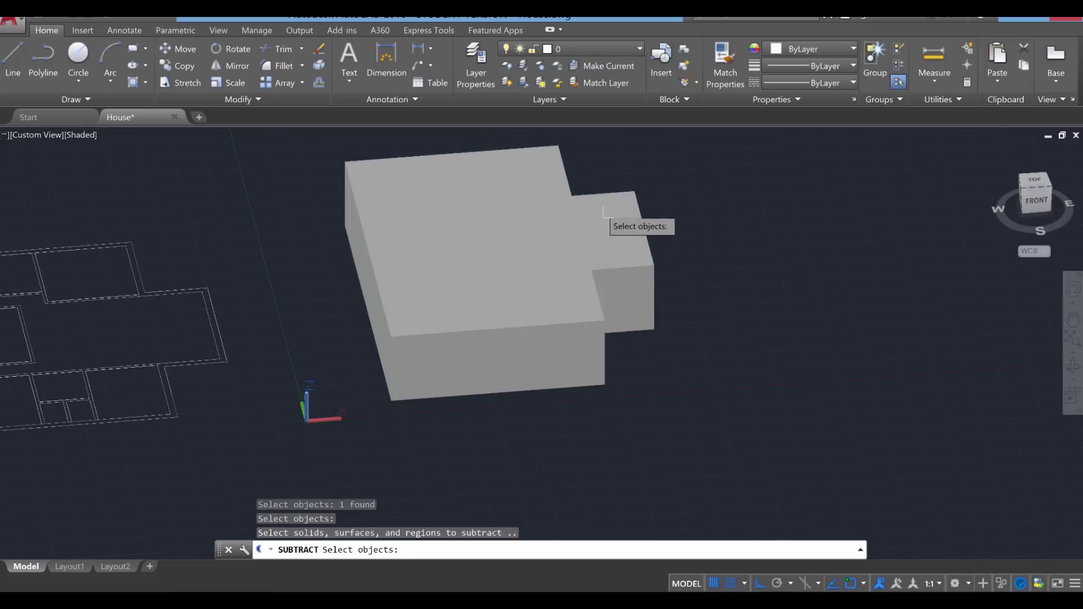
click(565, 190)
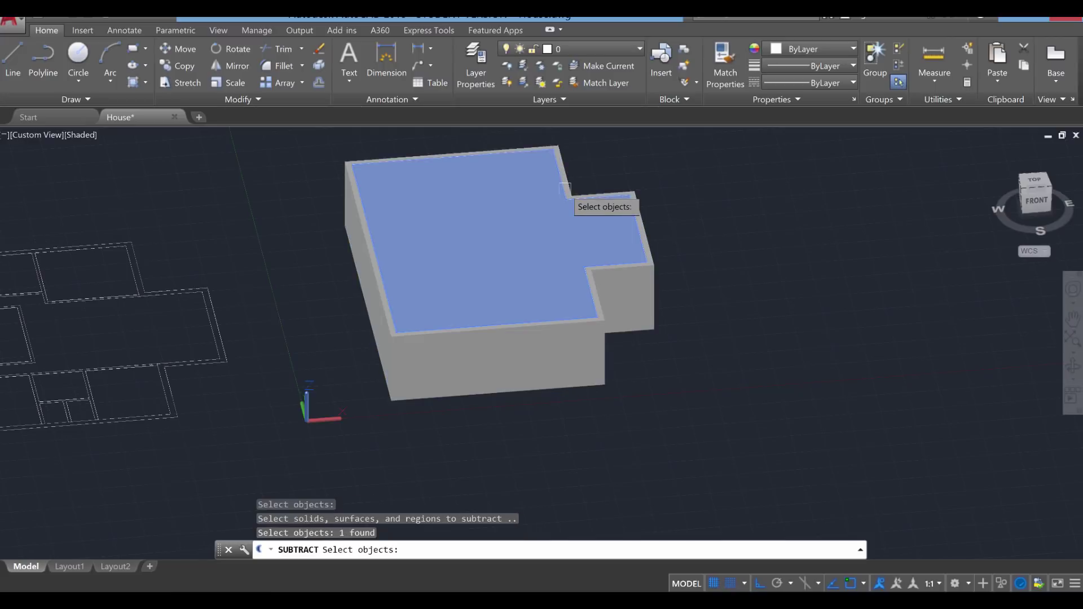
key(Return)
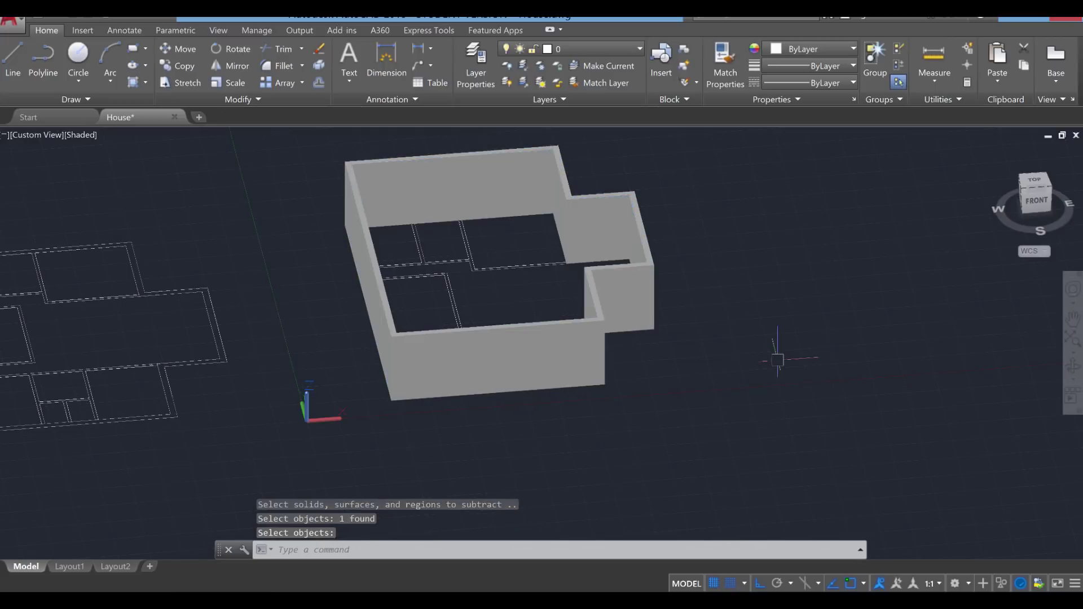
shift+middle_drag(743, 386, 756, 415)
key(Escape)
click(648, 342)
key(Escape)
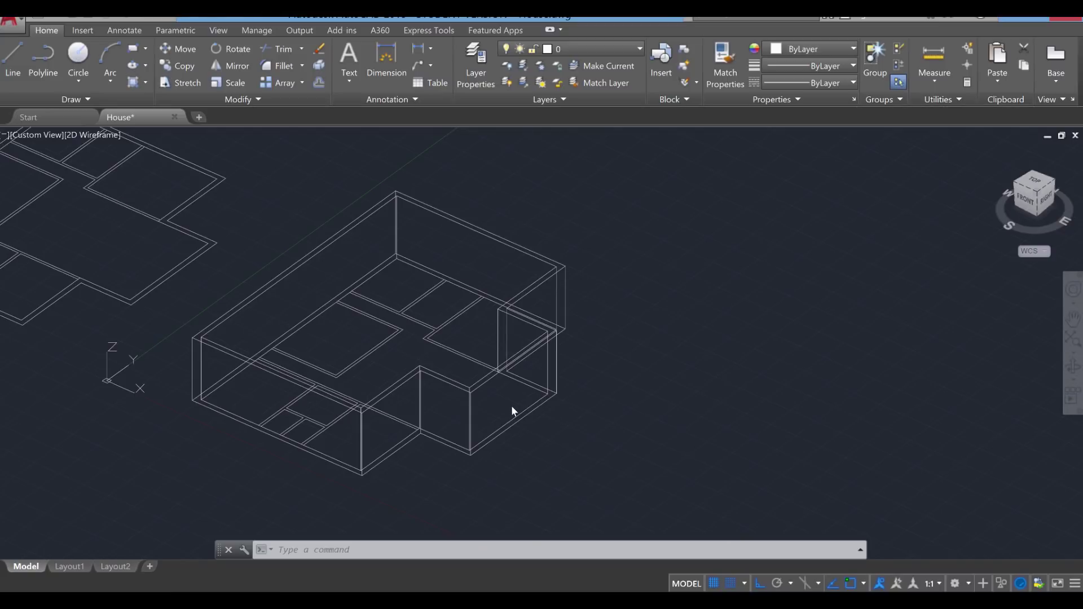
- Draw a 3 by 8 door rectangle on the projecting front wall face
key(Escape)
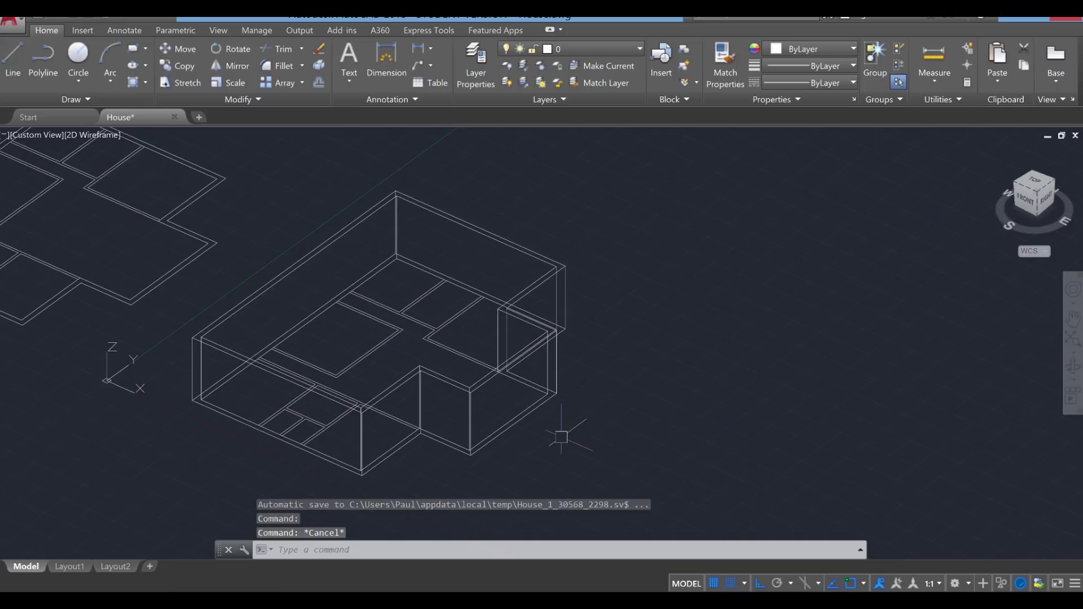
text(re)
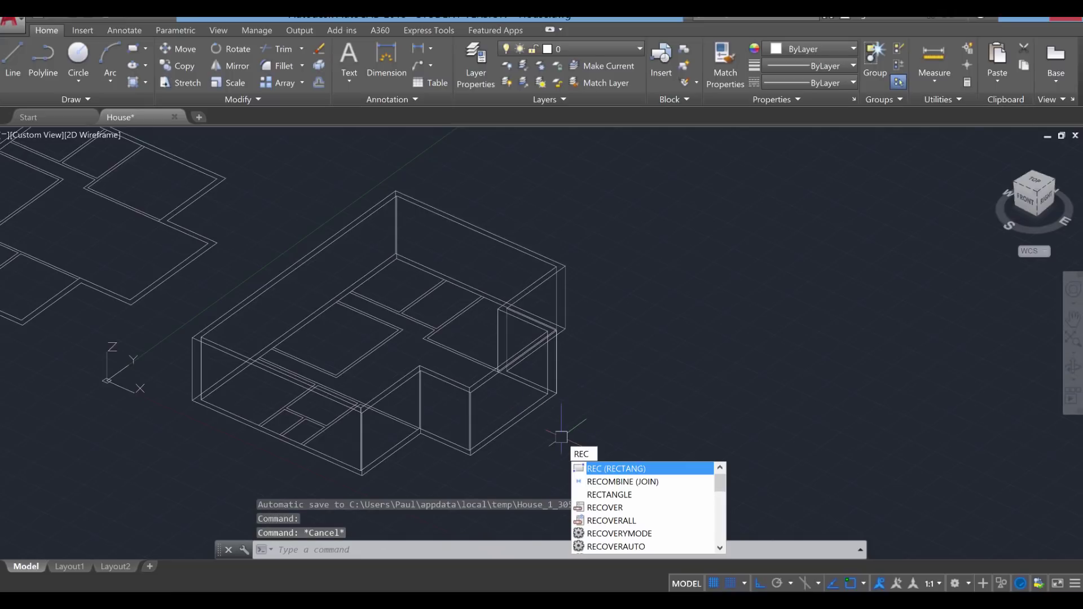
key(Return)
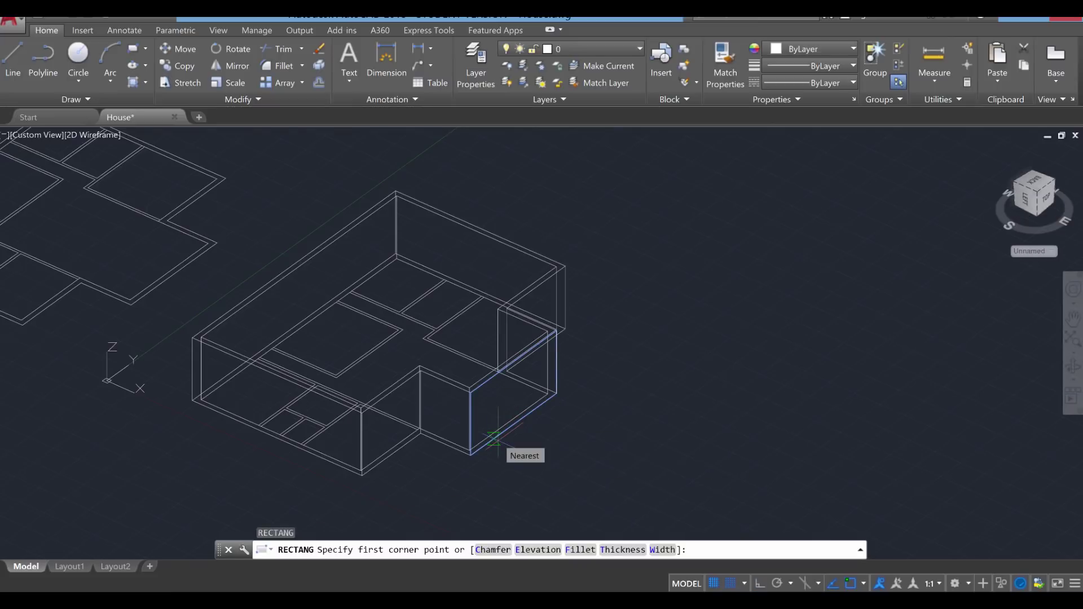
scroll(494, 439, up, 2)
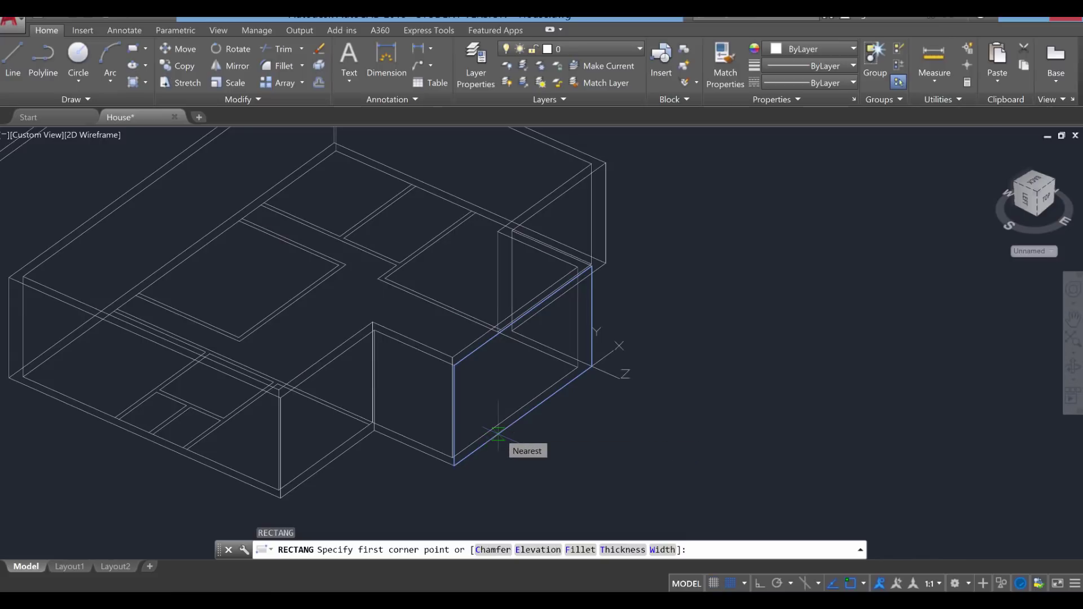
click(497, 435)
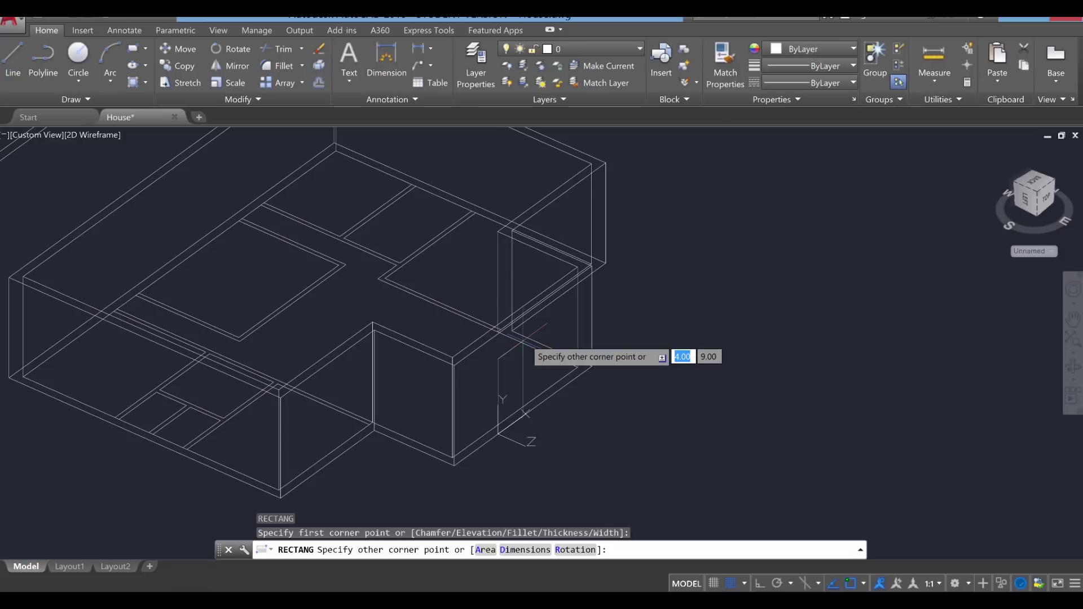
text(3)
key(Tab)
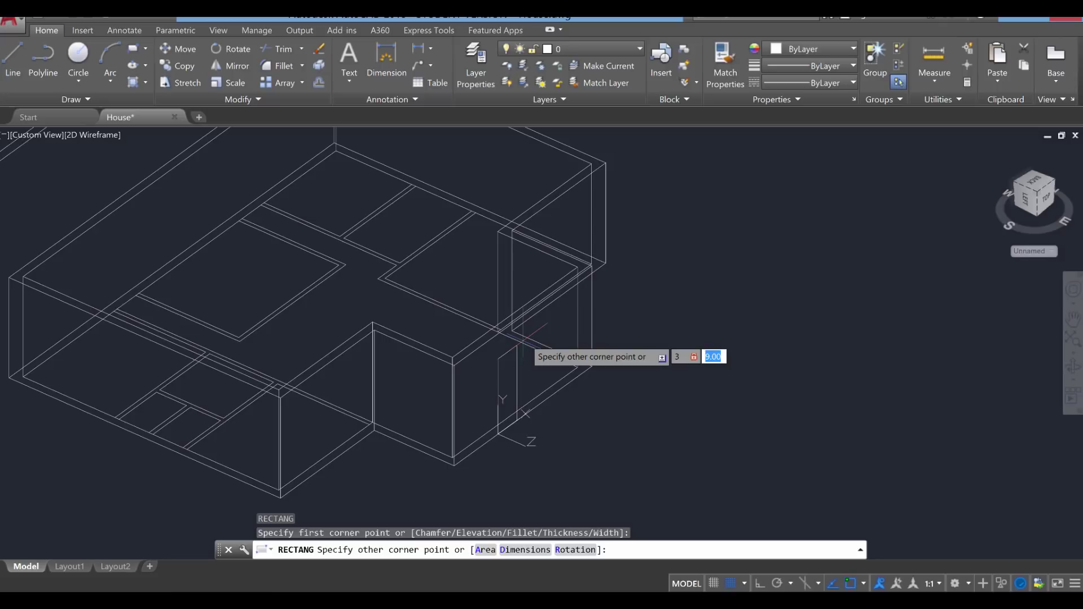
text(8)
key(Return)
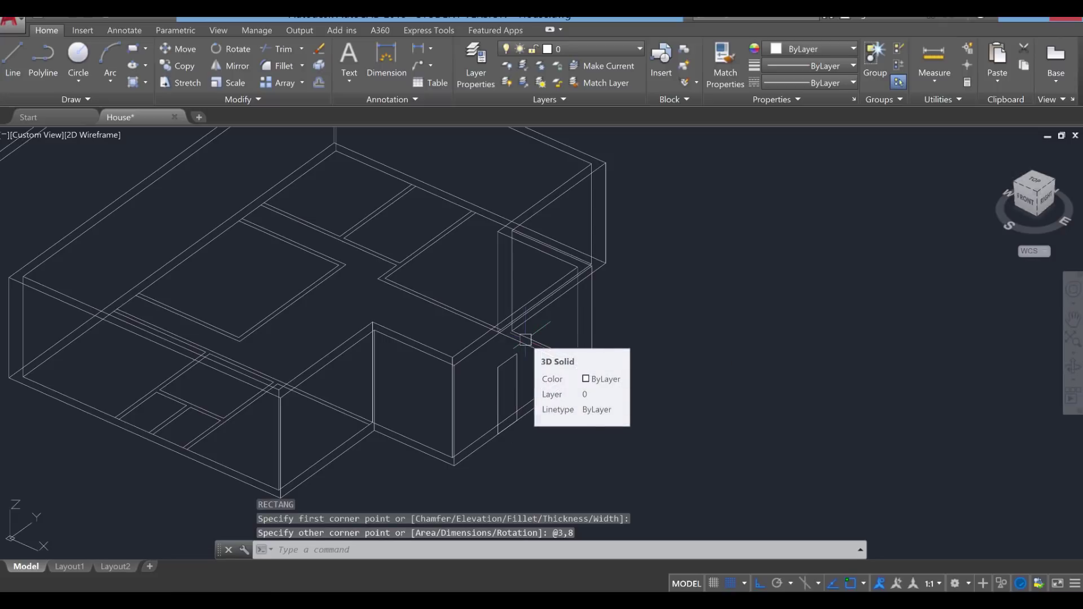
- Draw a 3 by 5 window rectangle on the side wall next to the door
key(Return)
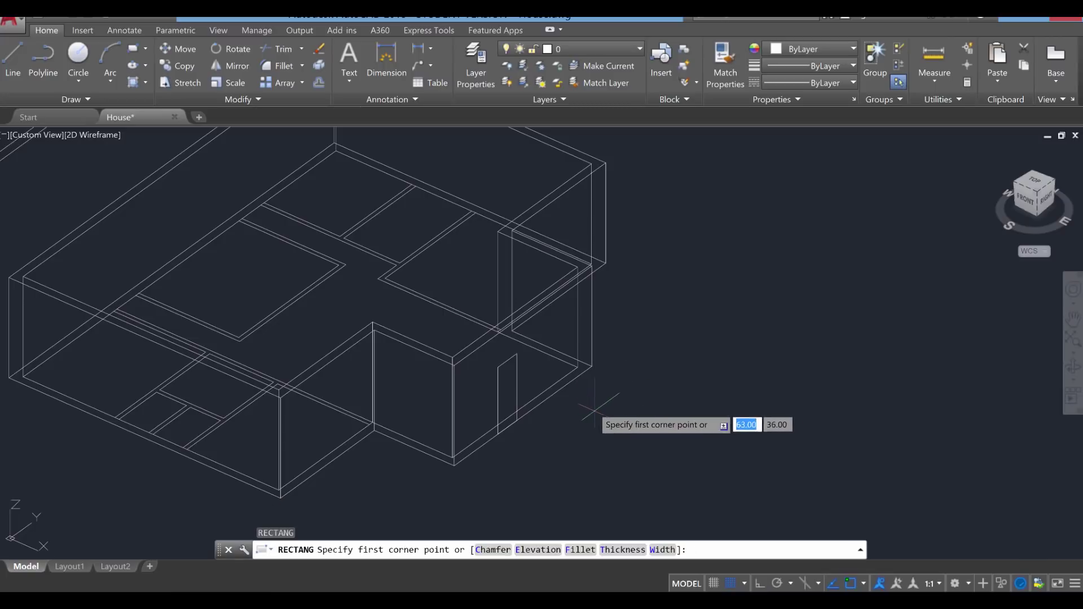
click(541, 367)
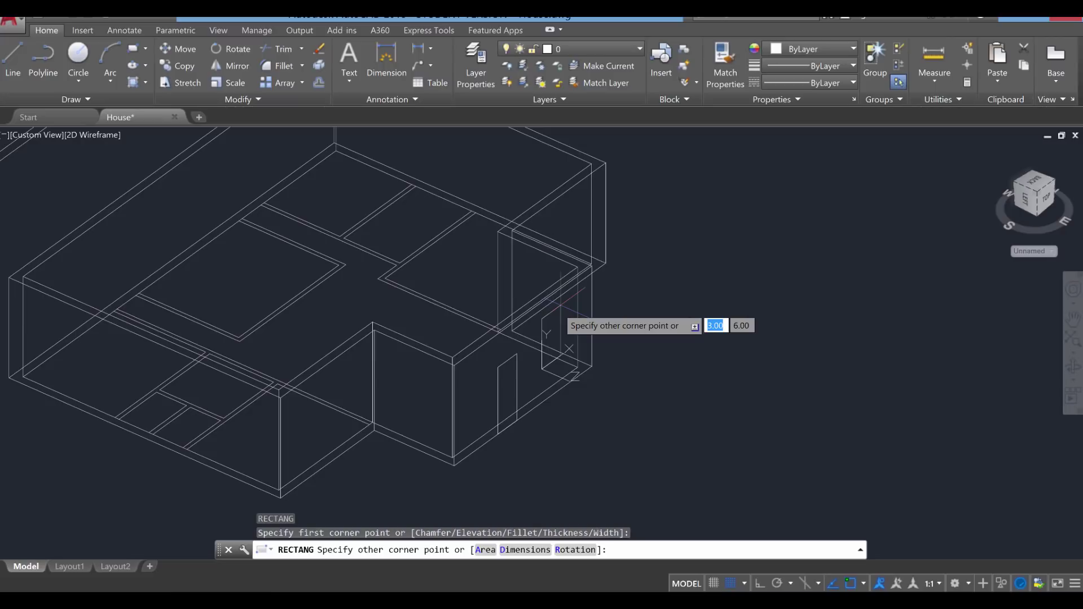
text(3)
key(Tab)
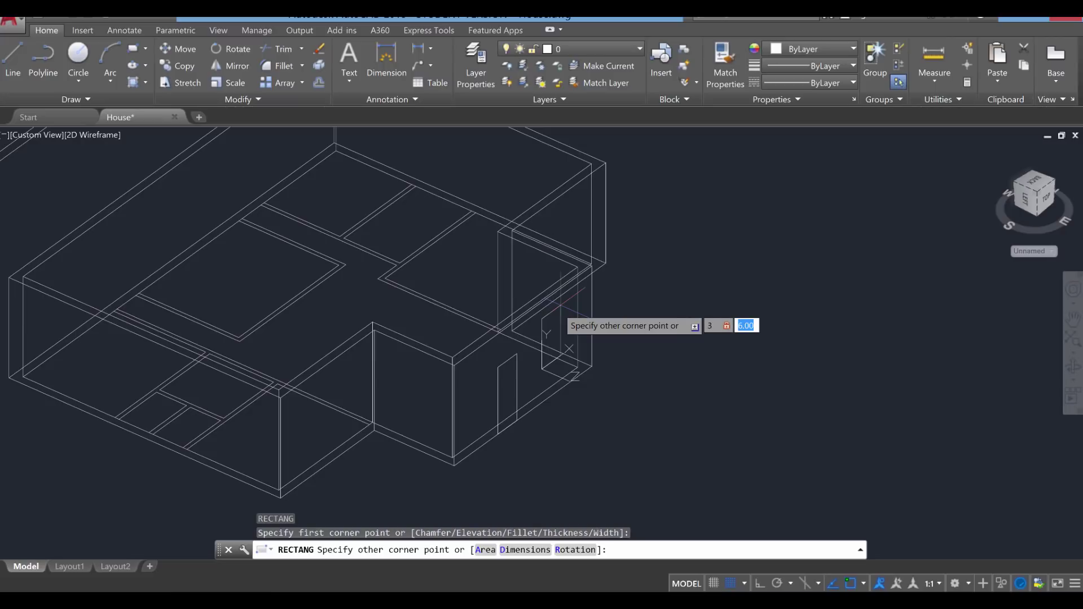
text(5)
key(Return)
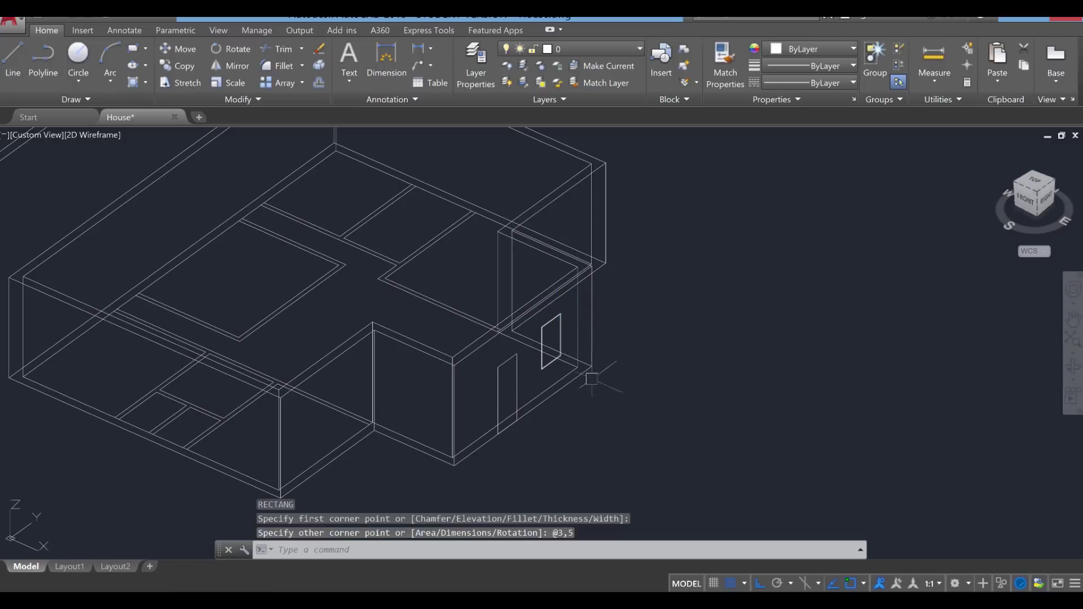
scroll(561, 316, down, 3)
scroll(601, 406, up, 5)
middle_drag(500, 370, 575, 338)
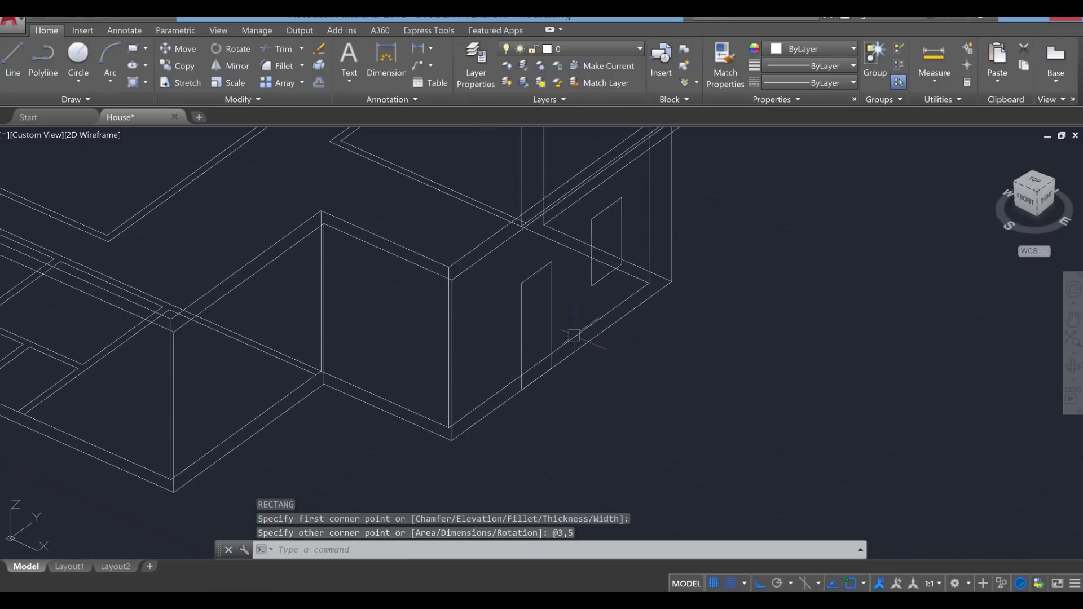
key(Escape)
key(Escape)
key(Escape)
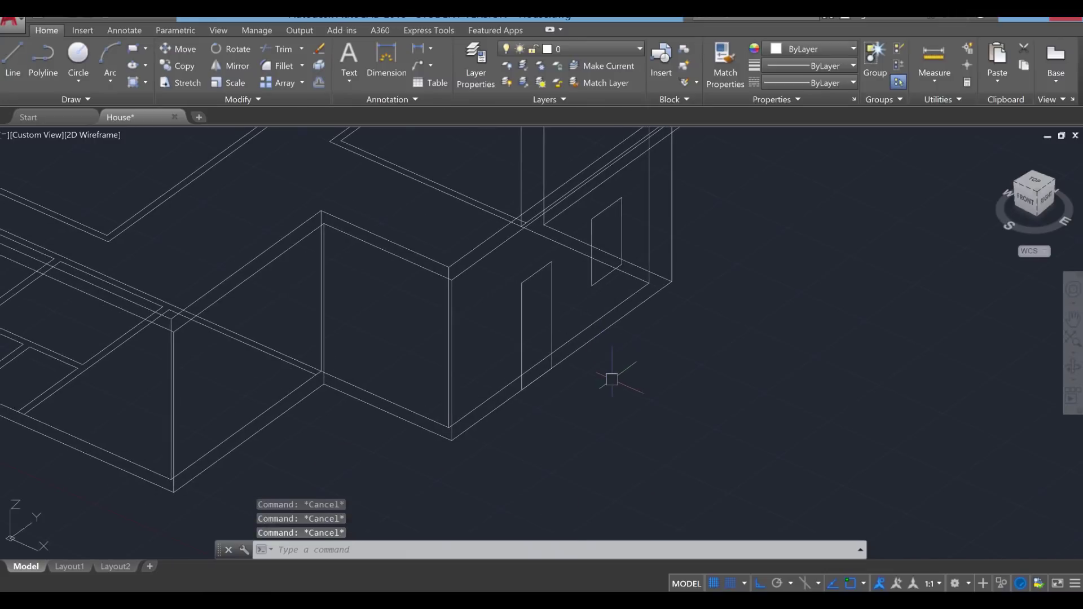